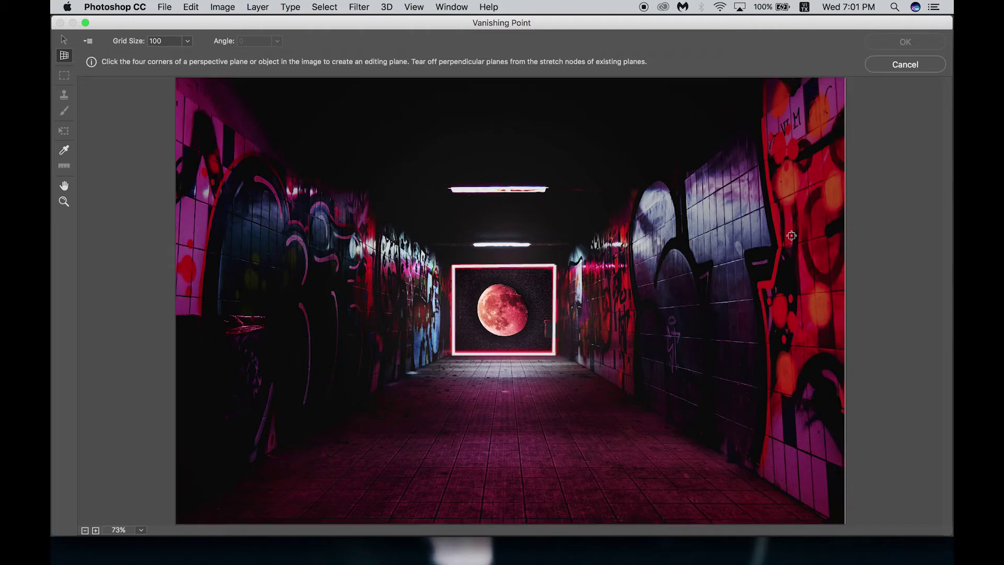
- Create a perspective plane over the tunnel ceiling, from the far wall's upper corners out to the image's upper corners
click(450, 262)
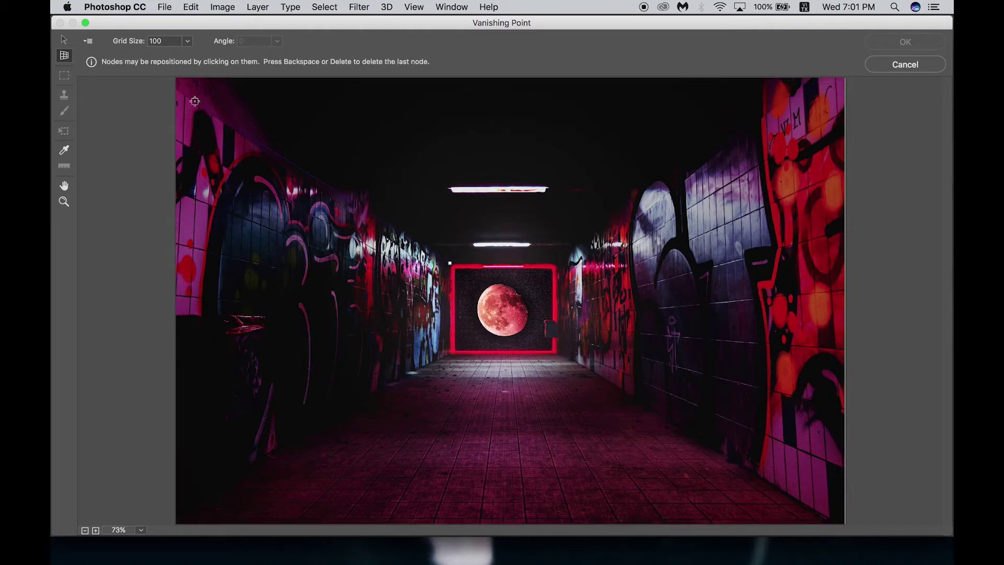
click(174, 79)
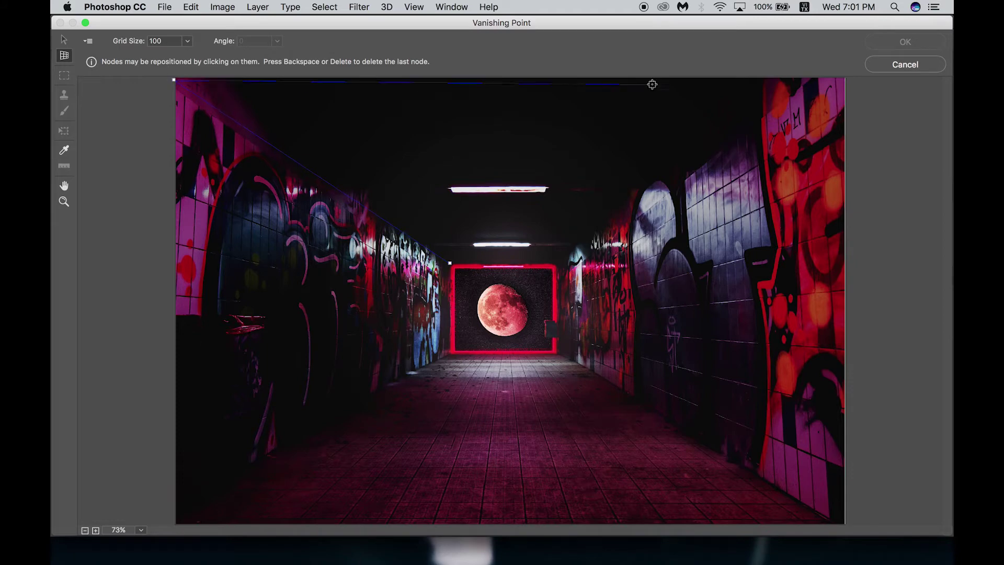
click(848, 80)
click(555, 262)
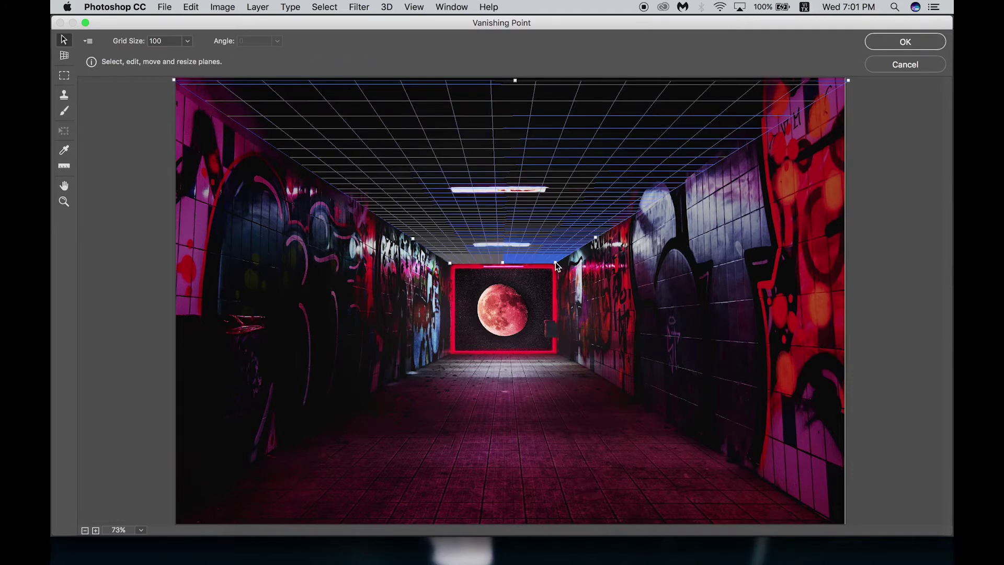
- Reposition the ceiling plane's two near corners so its sides follow the edges where the ceiling meets the walls
key(super+minus)
key(super+minus)
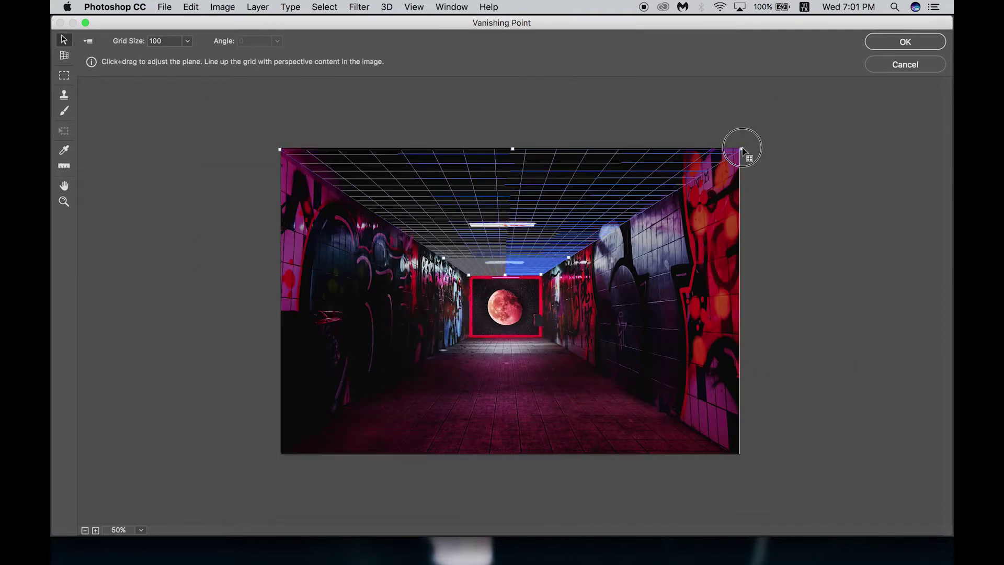
drag(741, 149, 741, 127)
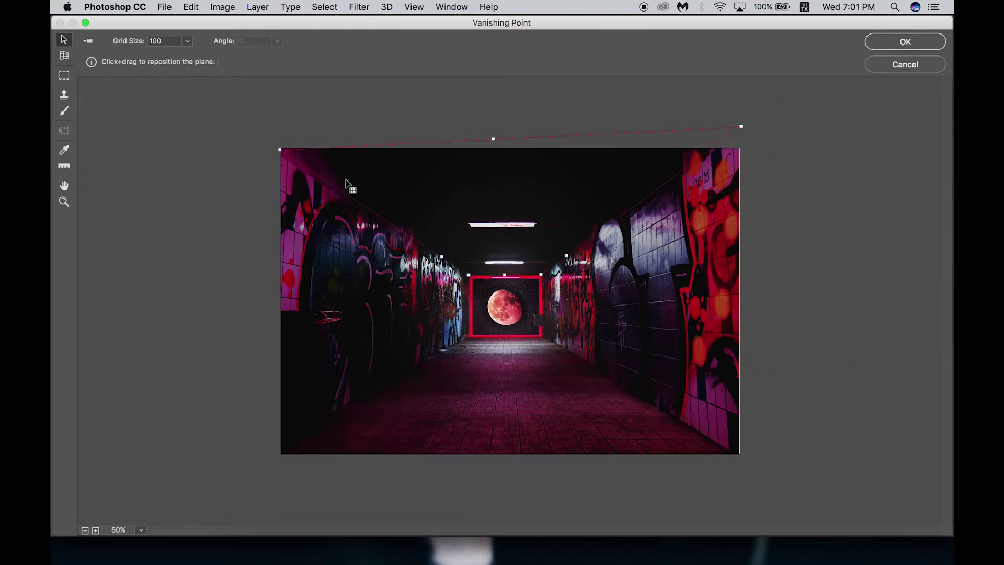
drag(280, 150, 277, 137)
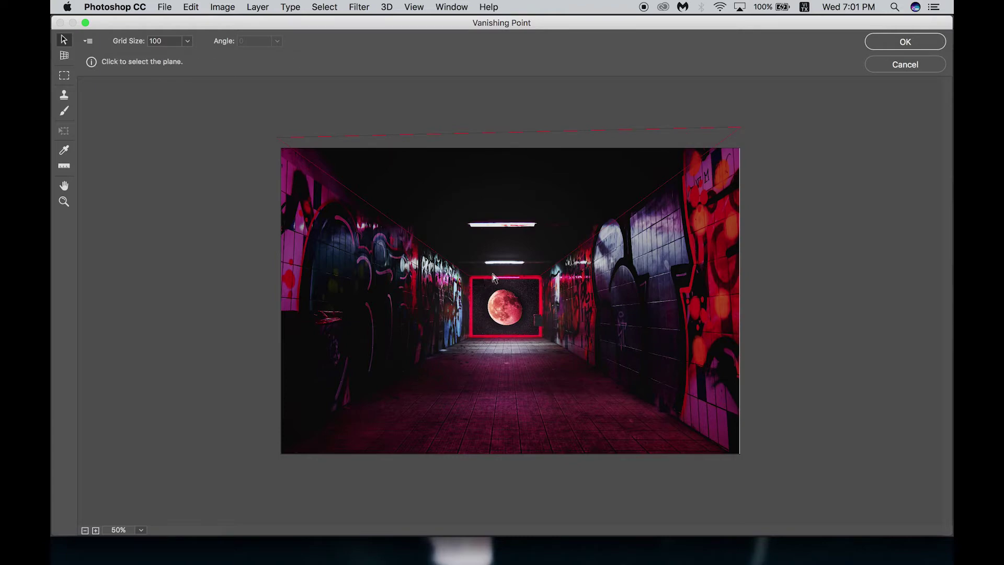
drag(742, 126, 719, 149)
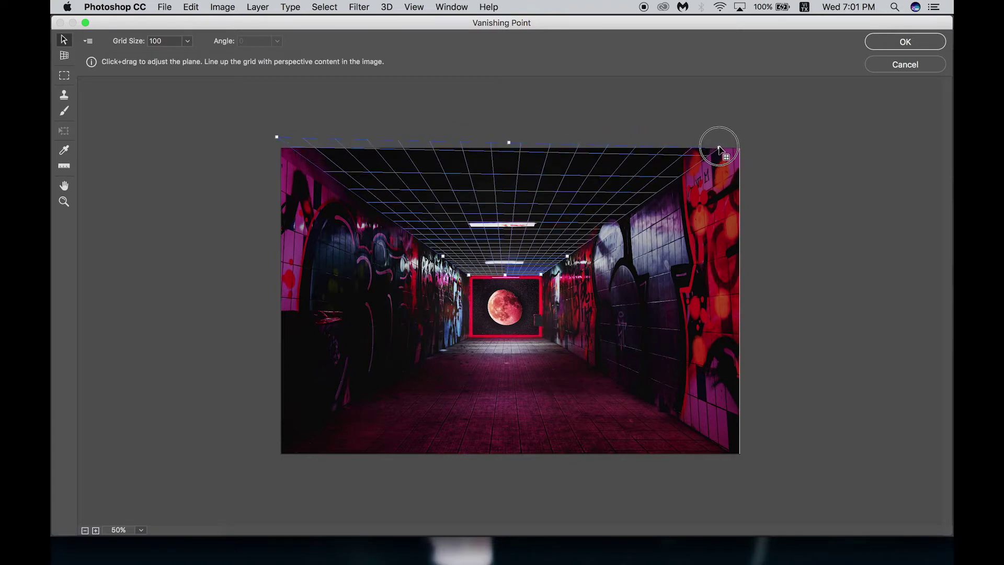
drag(277, 138, 289, 151)
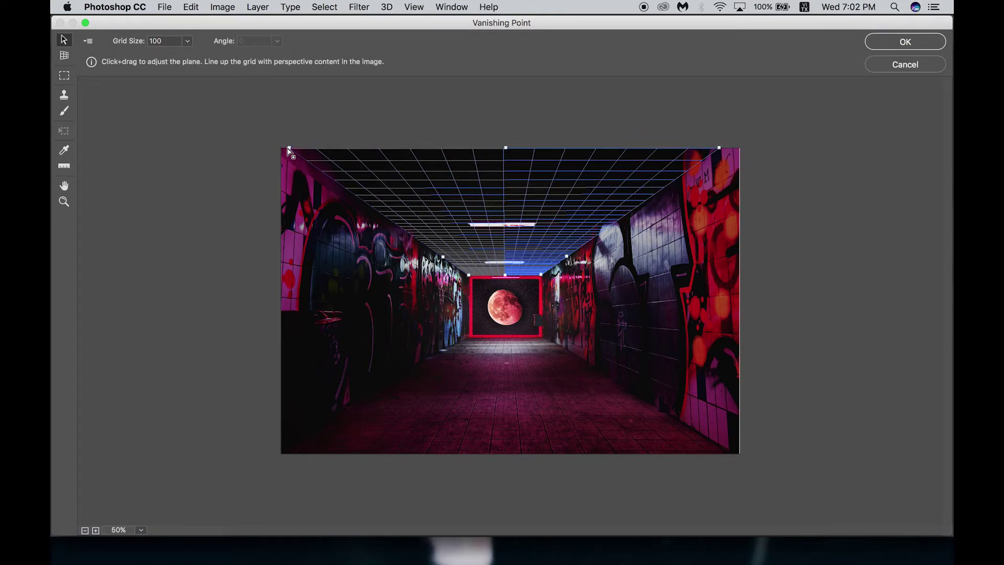
- Fine-tune the ceiling plane's far corners against the red frame and move its near right corner slightly inward
key(super+plus)
key(super+plus)
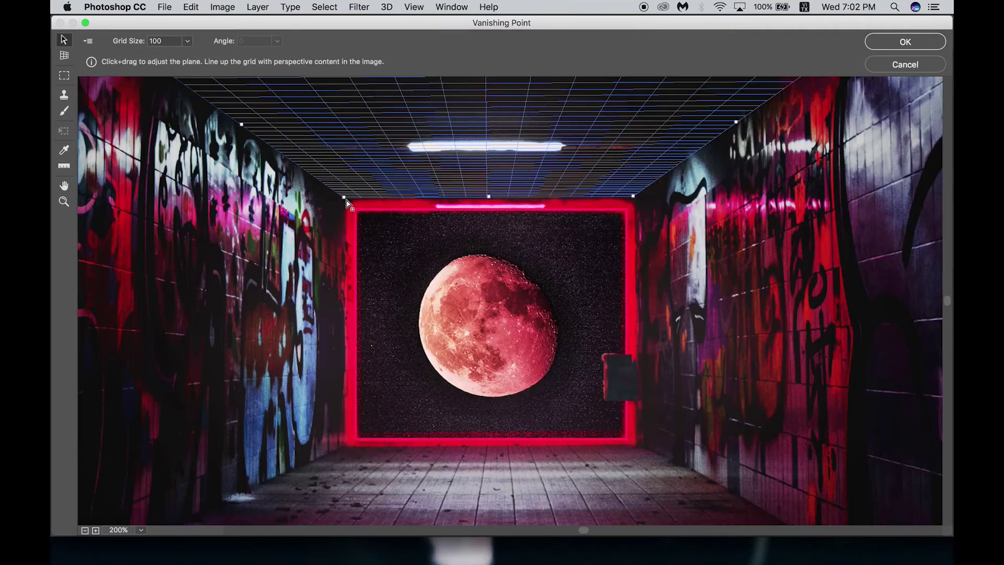
drag(350, 199, 352, 204)
drag(633, 196, 633, 200)
key(super+minus)
key(super+minus)
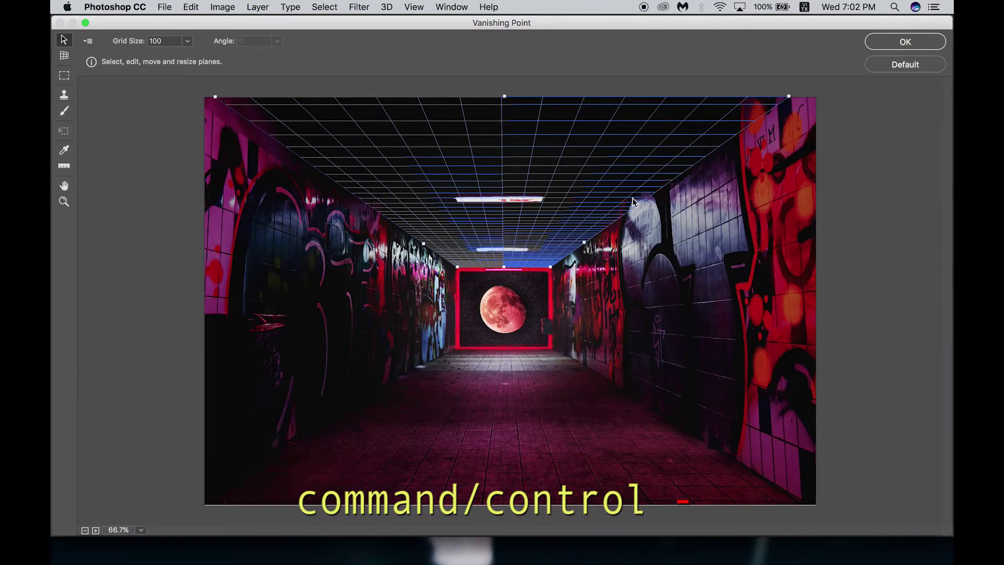
drag(788, 97, 768, 98)
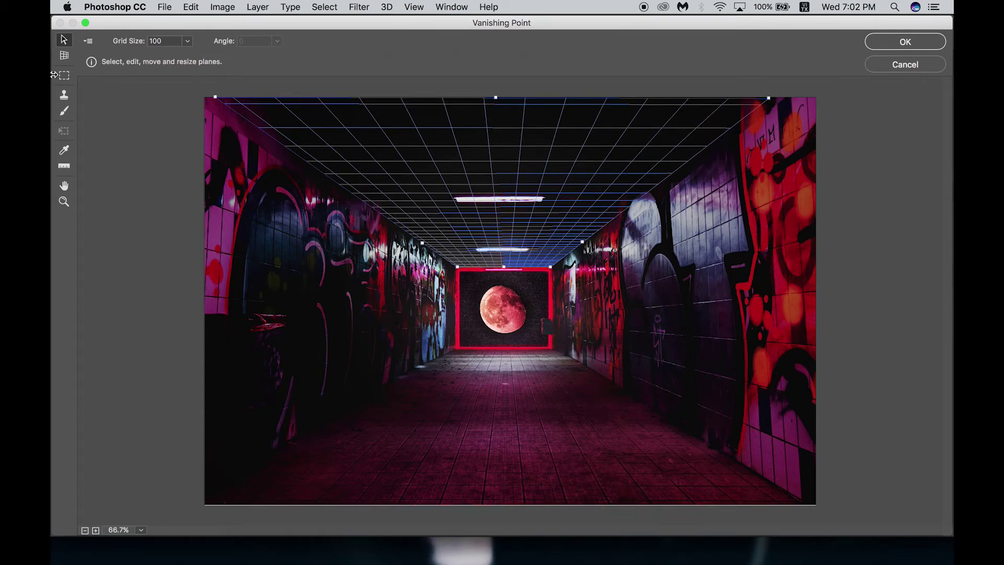
- Tear off a perpendicular plane from the ceiling plane's far edge, covering the back wall down to the floor
click(64, 55)
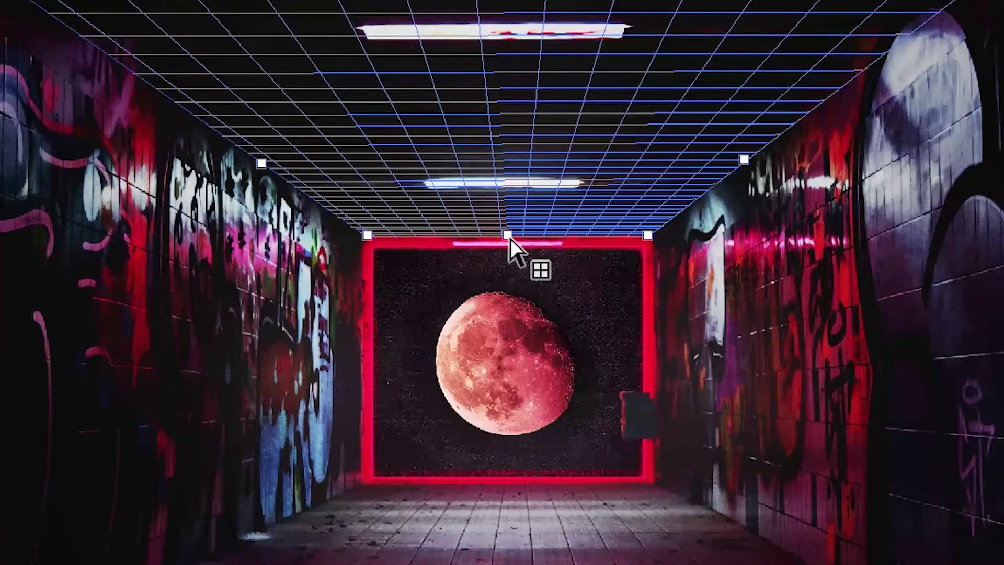
drag(507, 236, 519, 482)
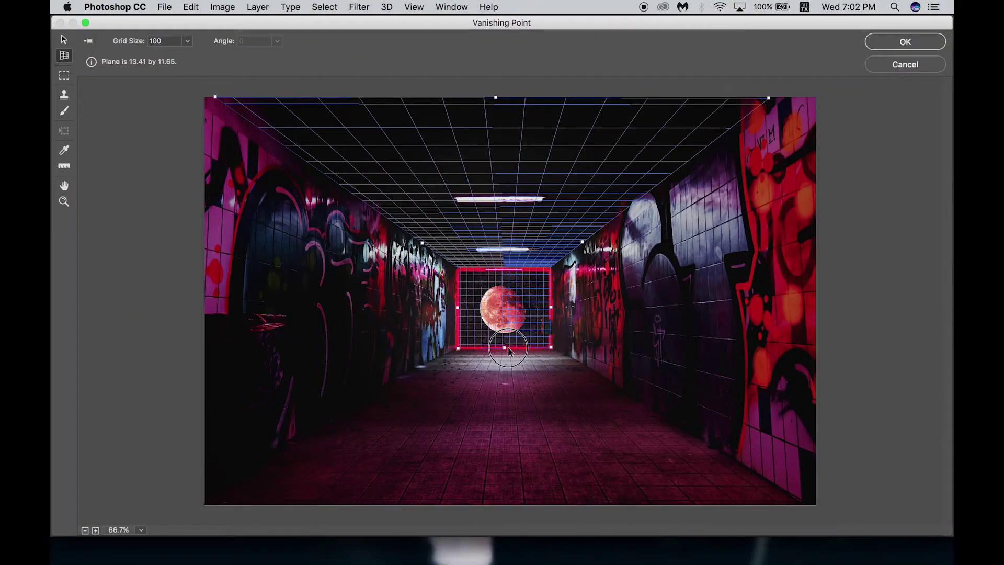
key(v)
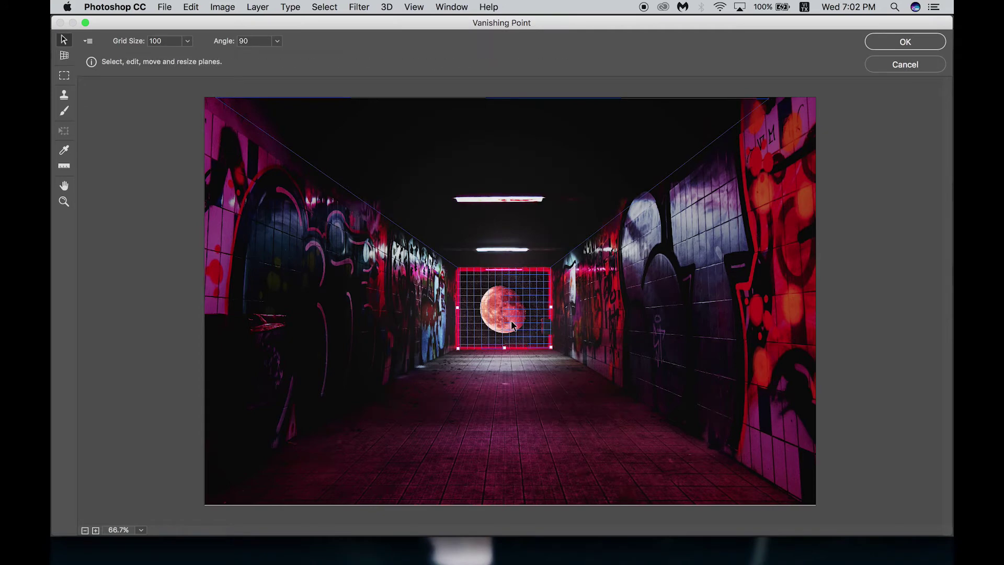
- Tear off a floor plane from the back wall plane's lower edge and resize it to cover the whole tunnel floor
click(64, 56)
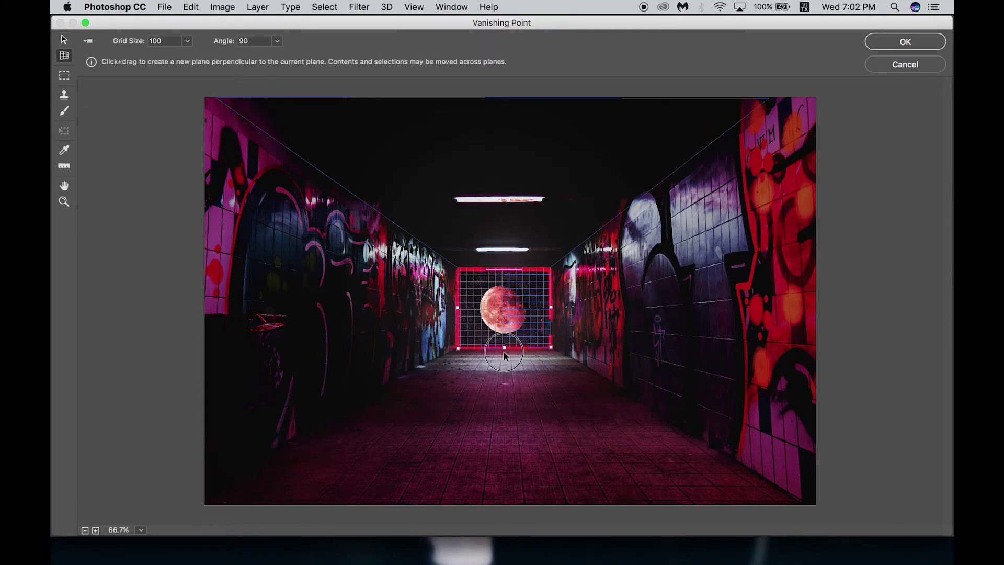
drag(505, 348, 311, 499)
drag(730, 491, 618, 375)
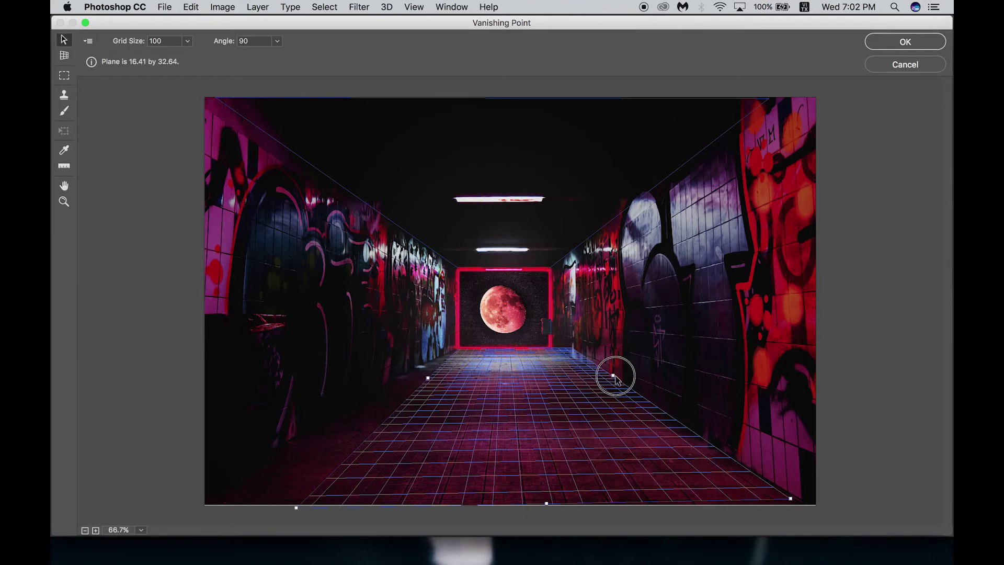
drag(428, 377, 395, 378)
drag(296, 507, 205, 509)
drag(756, 499, 810, 499)
drag(512, 504, 518, 513)
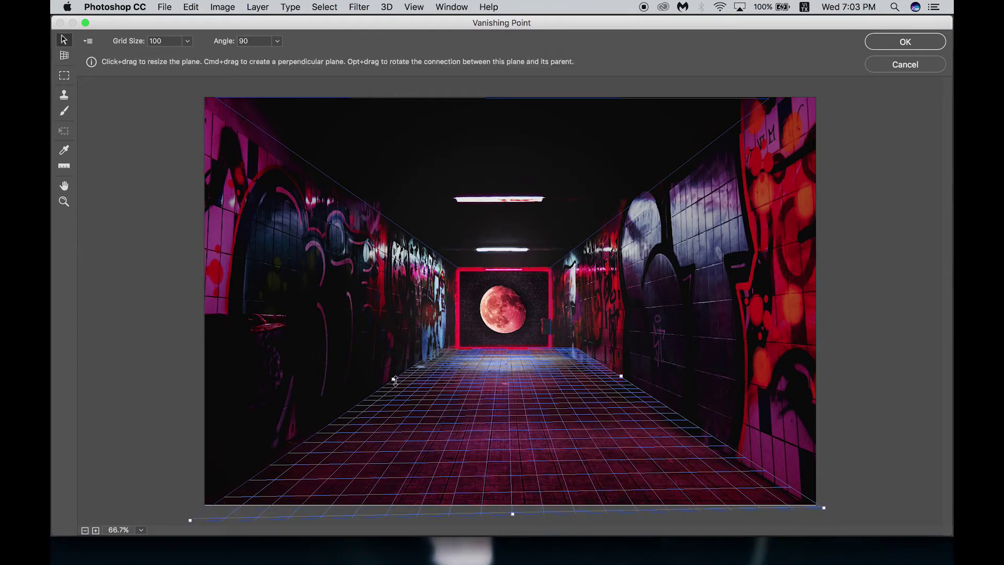
mouse_move(394, 378)
mouse_down()
mouse_move(394, 390)
mouse_move(405, 379)
mouse_up()
- Tear off a perpendicular plane from the floor plane's left edge over the left wall and extend it past the image edge
drag(618, 377, 560, 303)
key(ctrl+z)
key(c)
drag(403, 380, 406, 230)
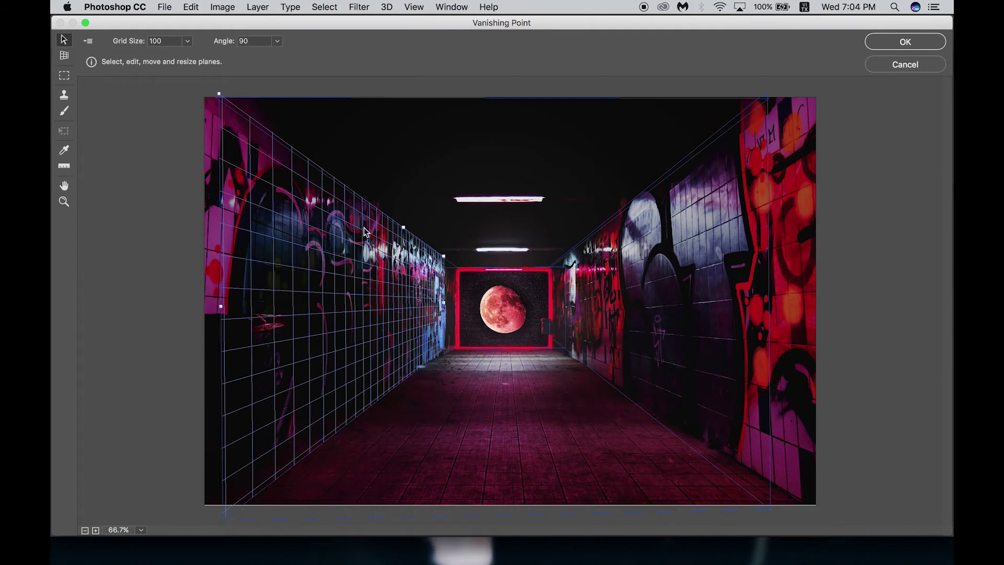
drag(221, 307, 195, 308)
- Extend the right wall plane and the floor plane beyond the image edges, and select the back wall plane
key(super+minus)
click(652, 385)
drag(704, 299, 759, 301)
click(574, 406)
drag(504, 461, 506, 471)
click(499, 191)
click(548, 296)
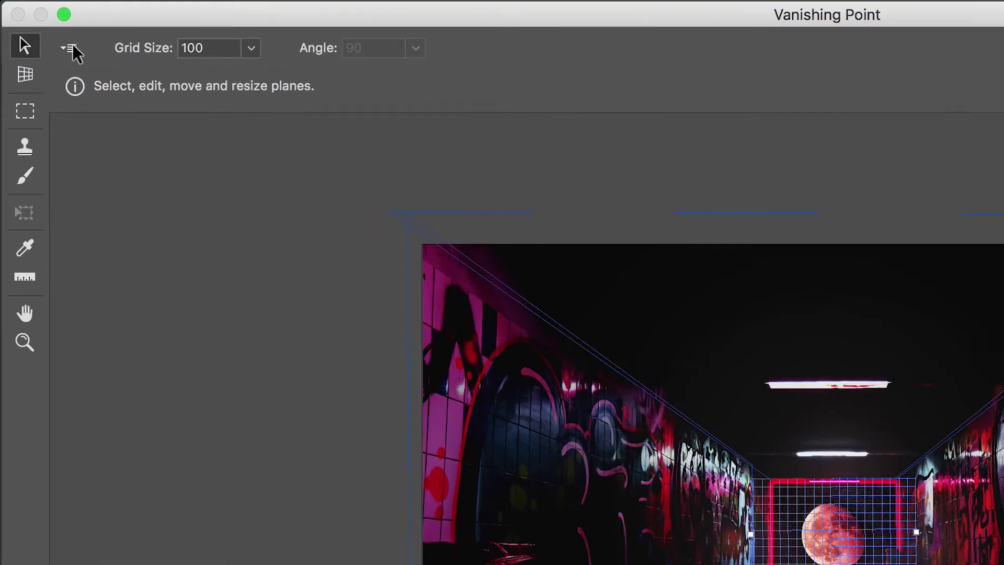
- Export the perspective planes for After Effects as tunnel.vpe and apply the Vanishing Point filter
click(88, 41)
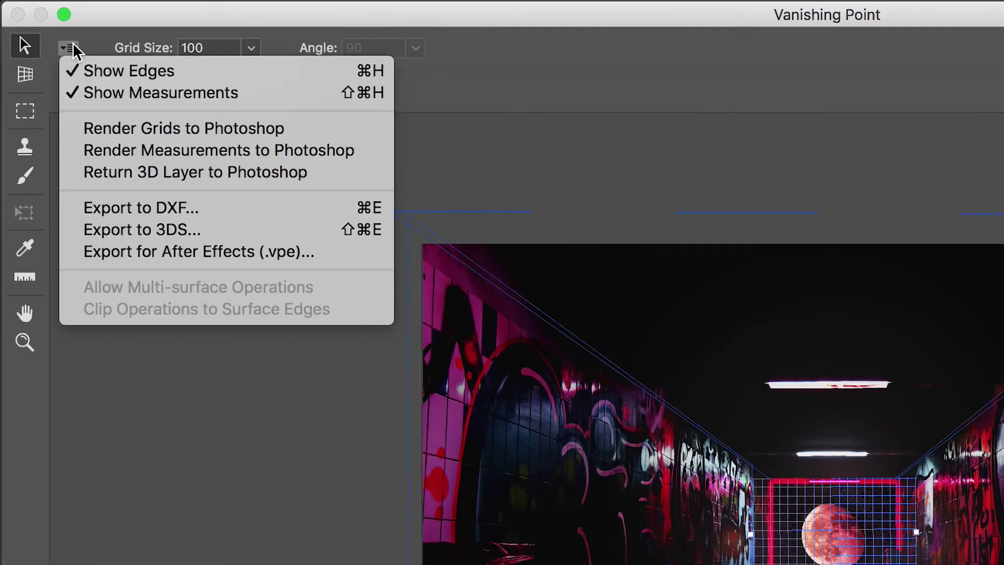
click(309, 252)
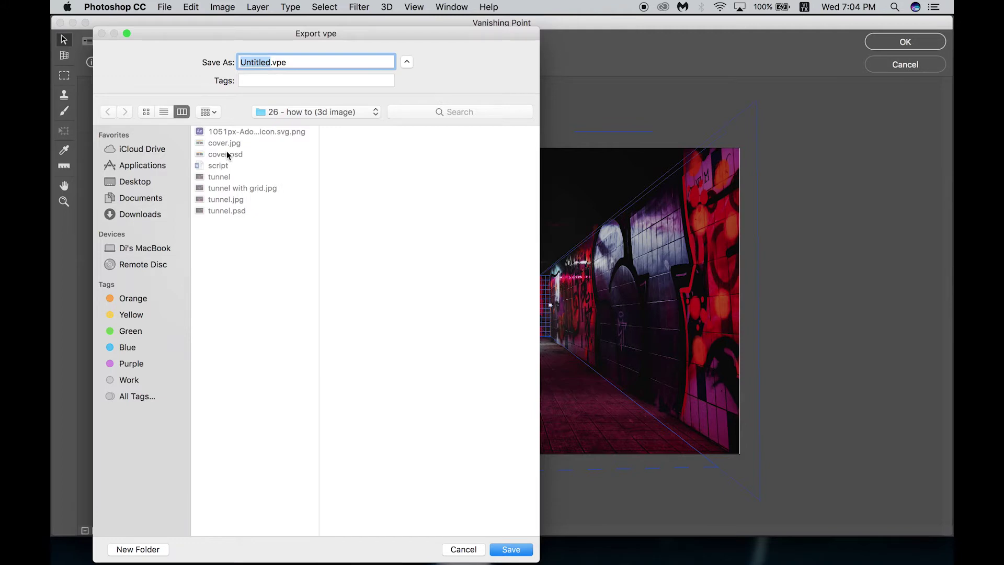
text(tunnel)
click(511, 550)
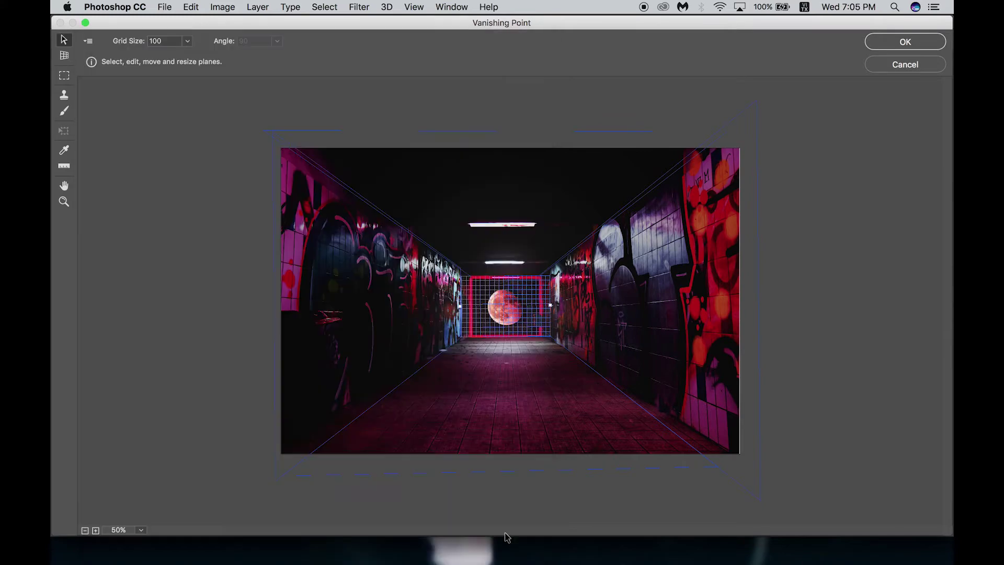
click(902, 47)
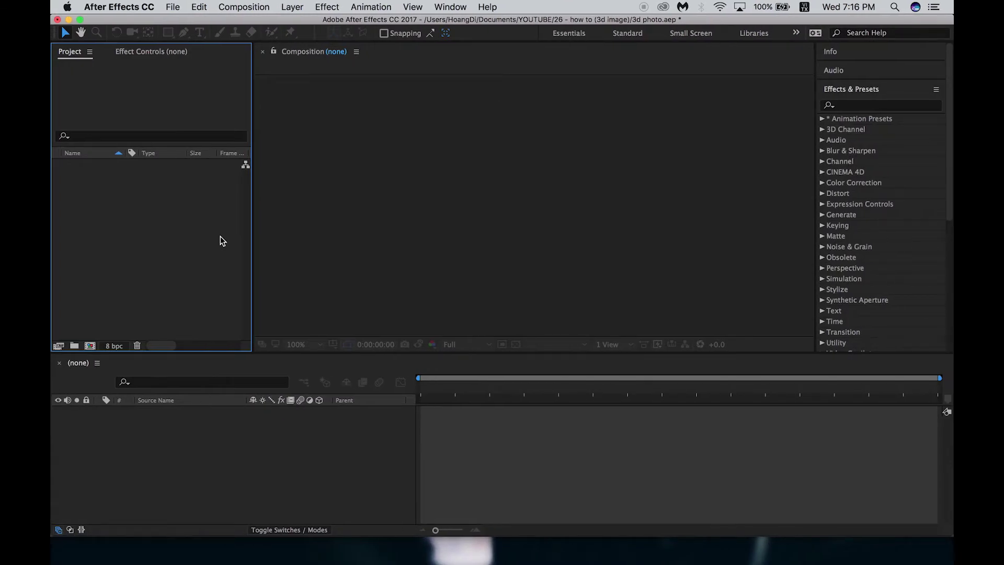
- In After Effects, import the Vanishing Point file tunnel.vpe
click(172, 6)
mouse_move(273, 181)
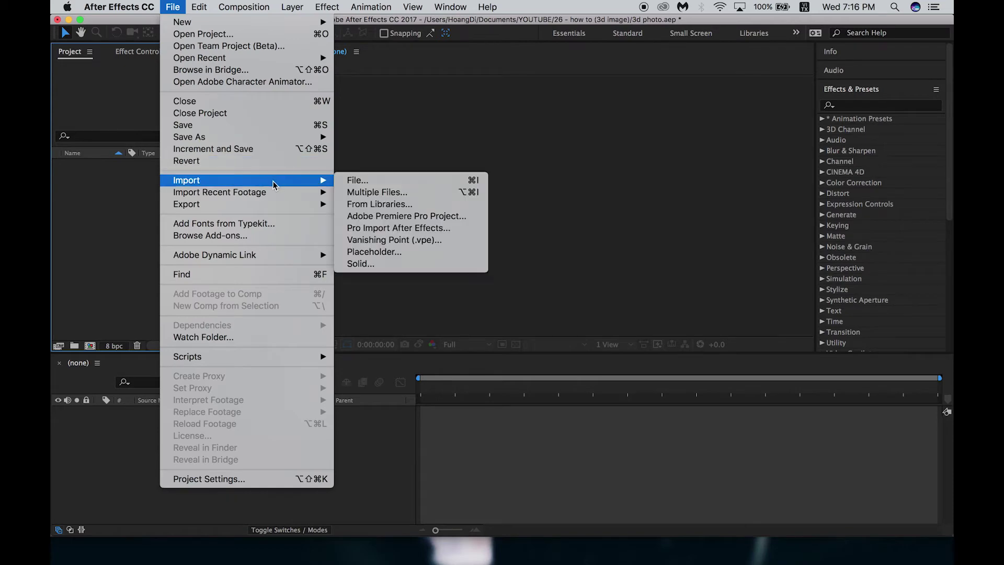
click(448, 240)
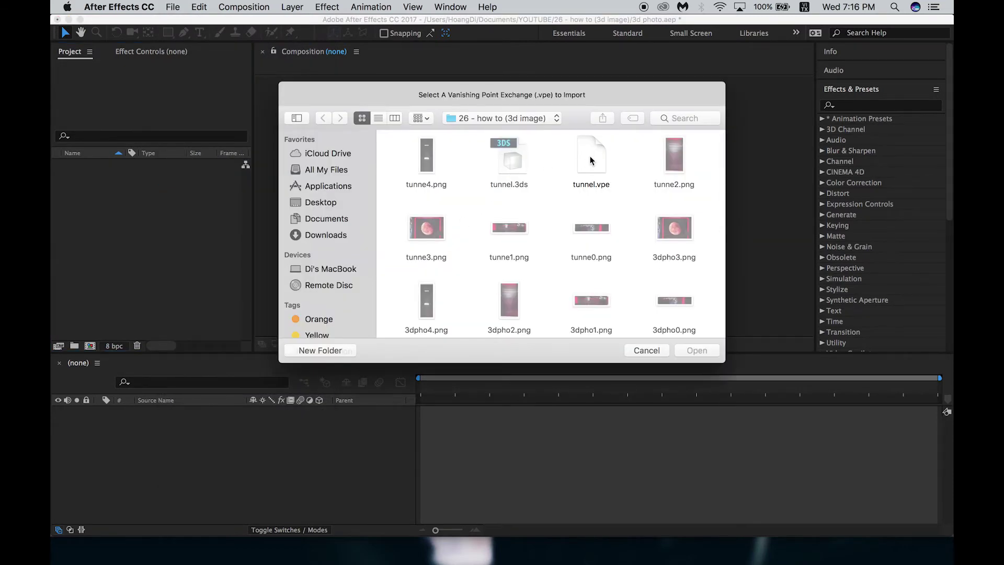
click(590, 160)
click(698, 349)
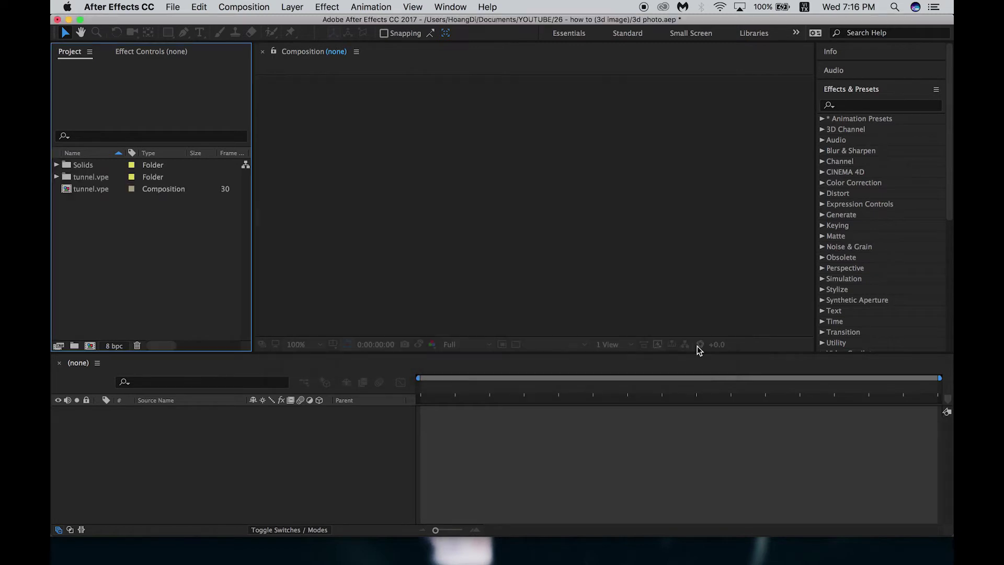
- Expand the tunnel.vpe folder, place the tunnel.vpe composition into a new composition, and open the nested composition
click(82, 178)
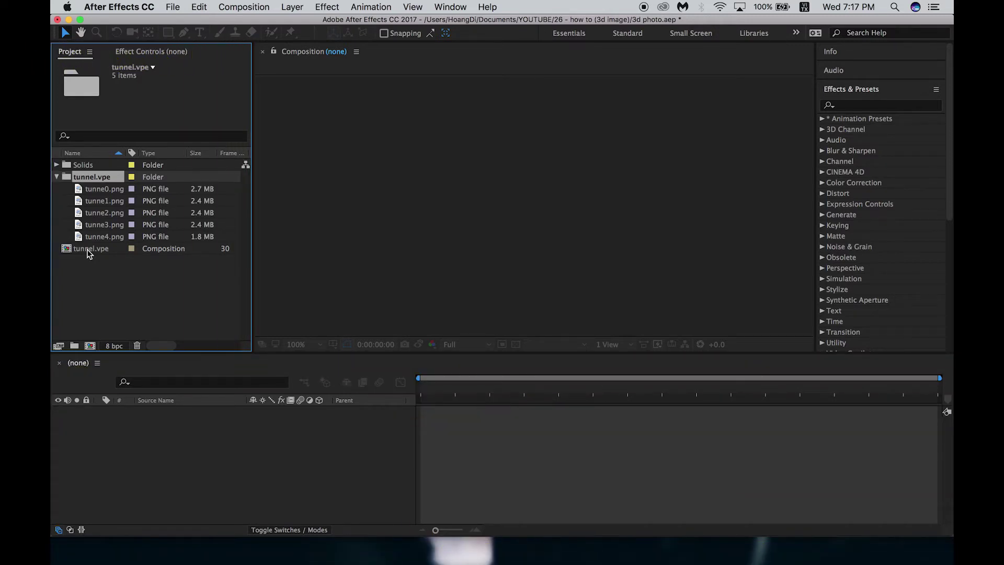
drag(88, 254, 143, 427)
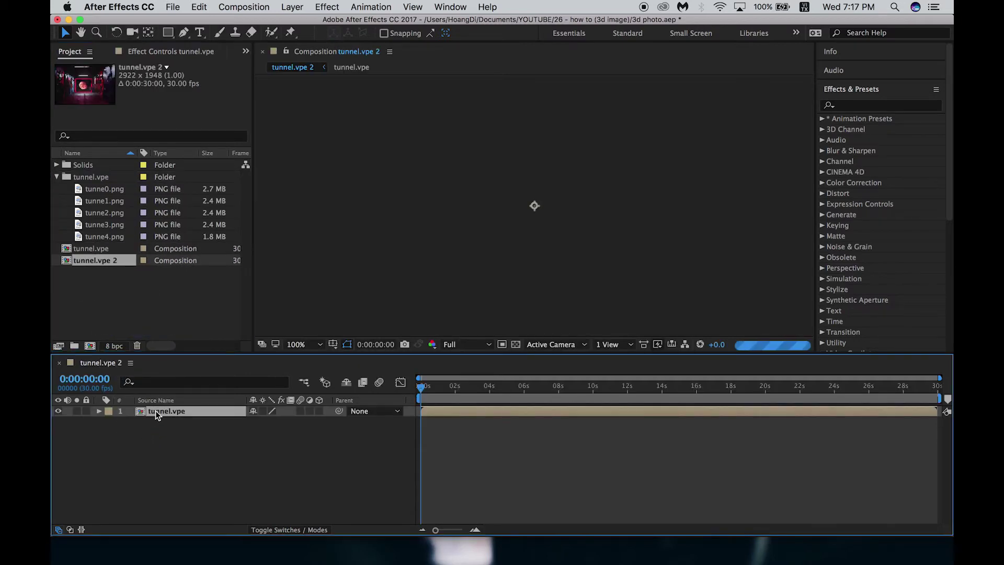
double_click(157, 410)
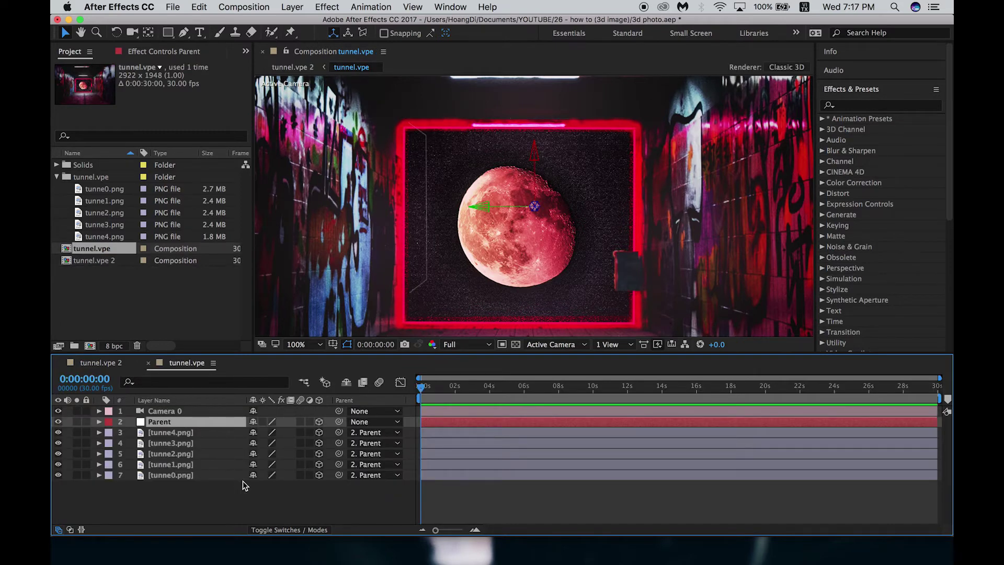
- Toggle the visibility of layers tunne3.png, tunne2.png, tunne1.png and tunne0.png to check which tunnel surface each one holds
click(296, 345)
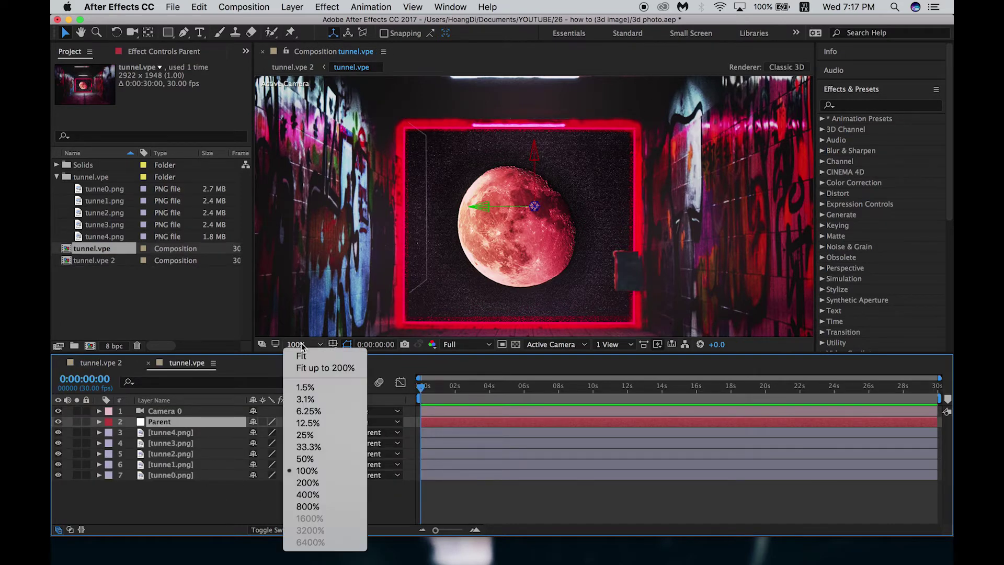
click(316, 362)
key(shift+slash)
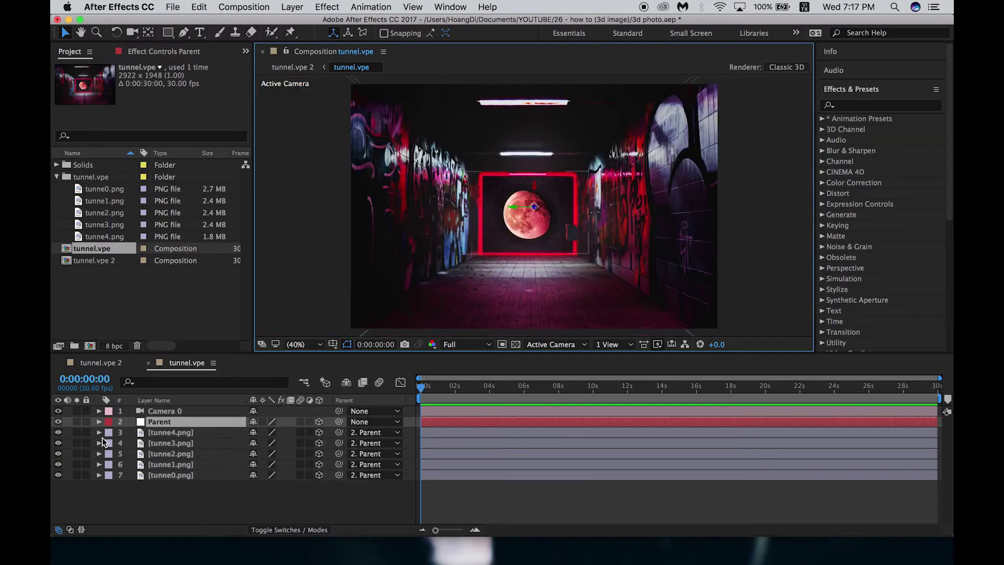
click(61, 444)
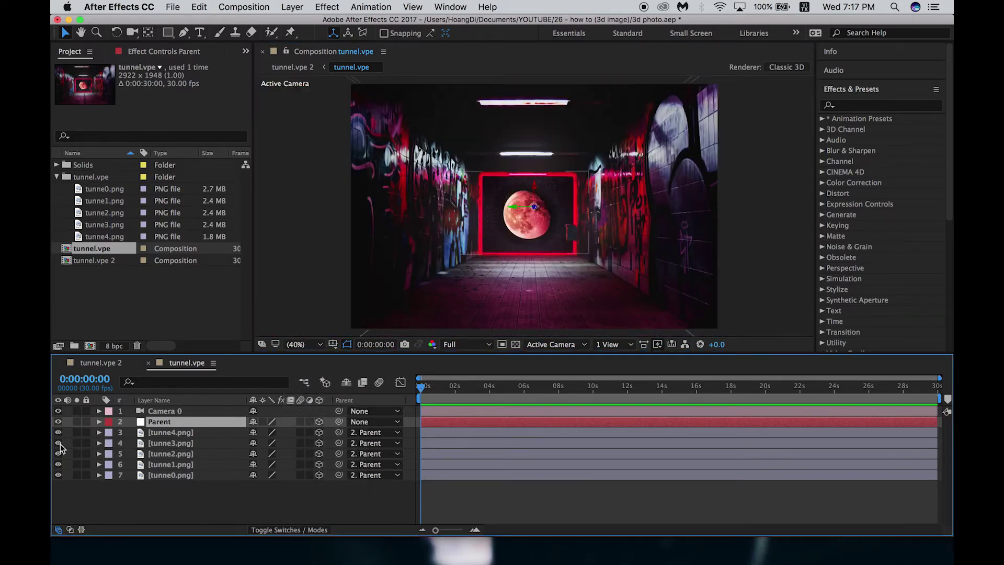
click(60, 445)
click(60, 444)
click(60, 454)
click(59, 454)
click(59, 466)
click(59, 466)
click(59, 477)
click(60, 477)
- Reveal Camera 0's transform properties and start keyframing Point of Interest, Position, Orientation and X, Y and Z Rotation at 0:00:00:00
click(190, 412)
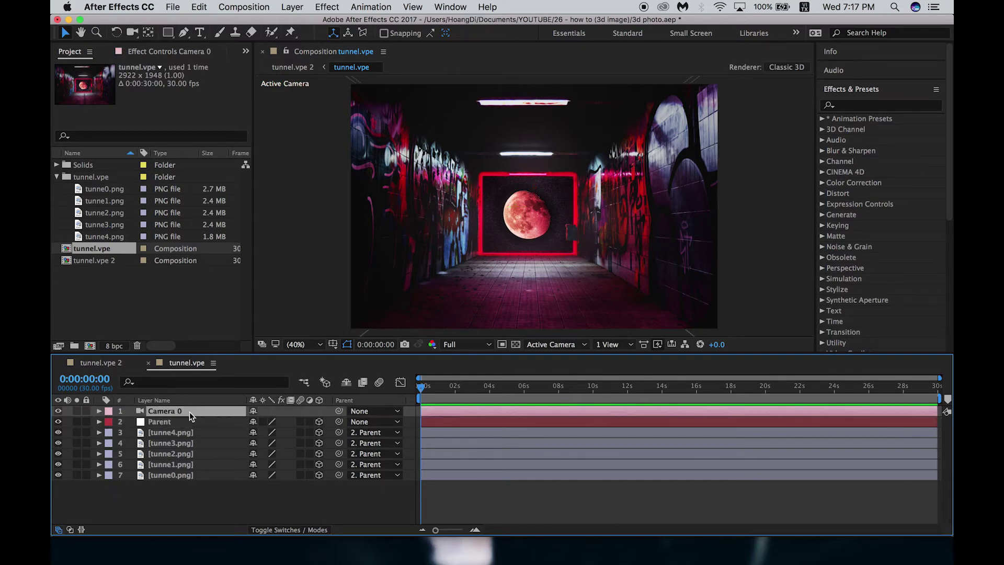
double_click(138, 410)
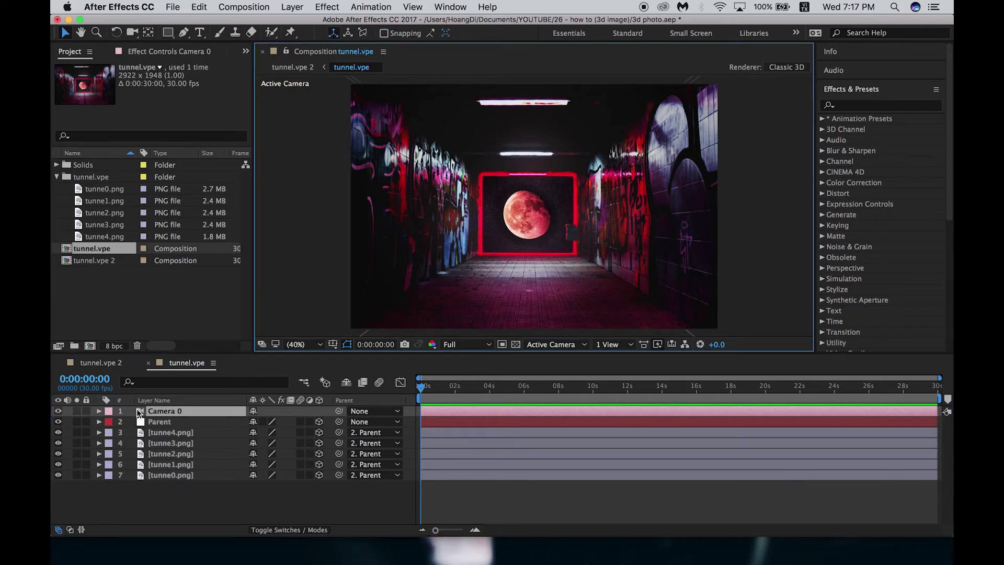
click(99, 412)
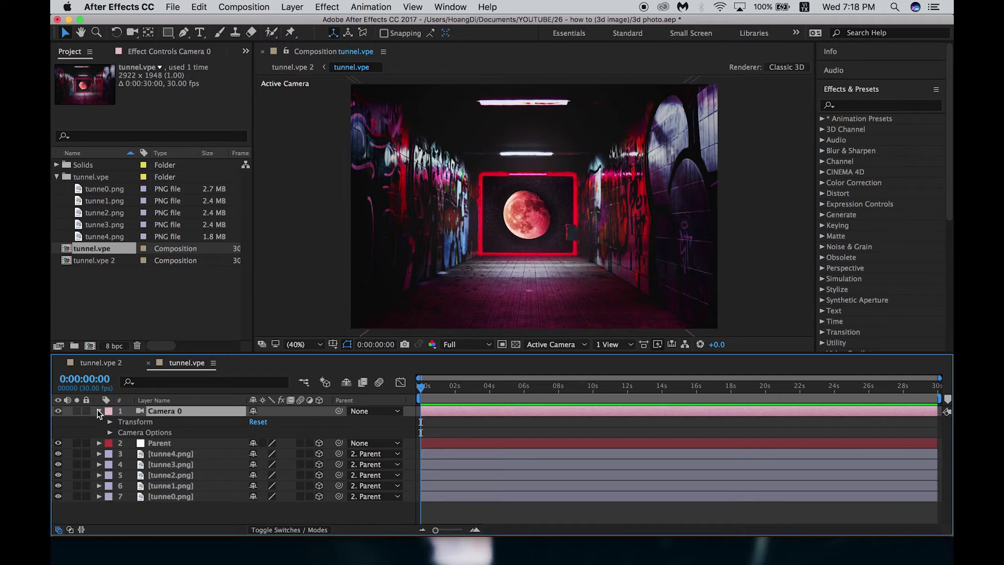
click(110, 421)
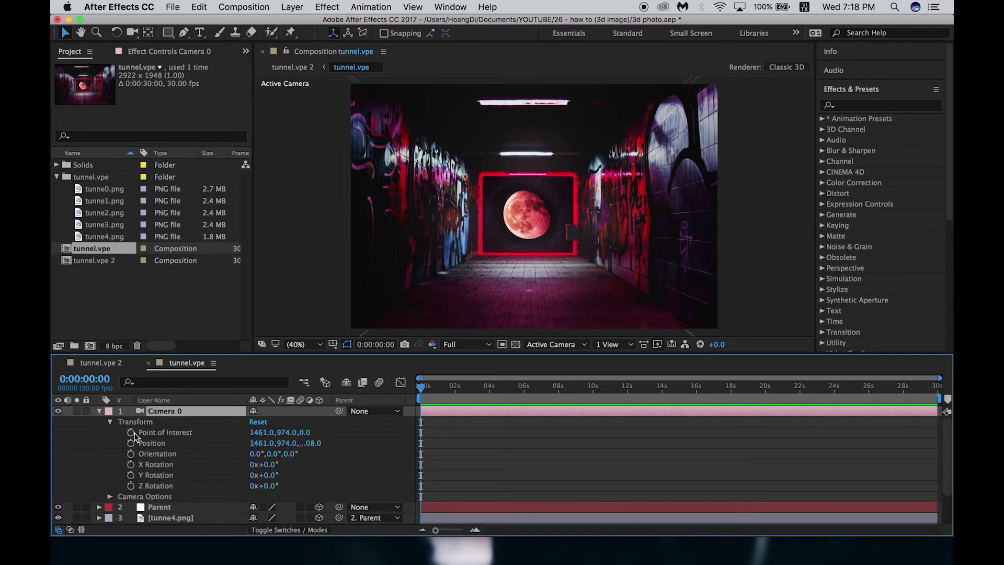
click(131, 432)
click(131, 443)
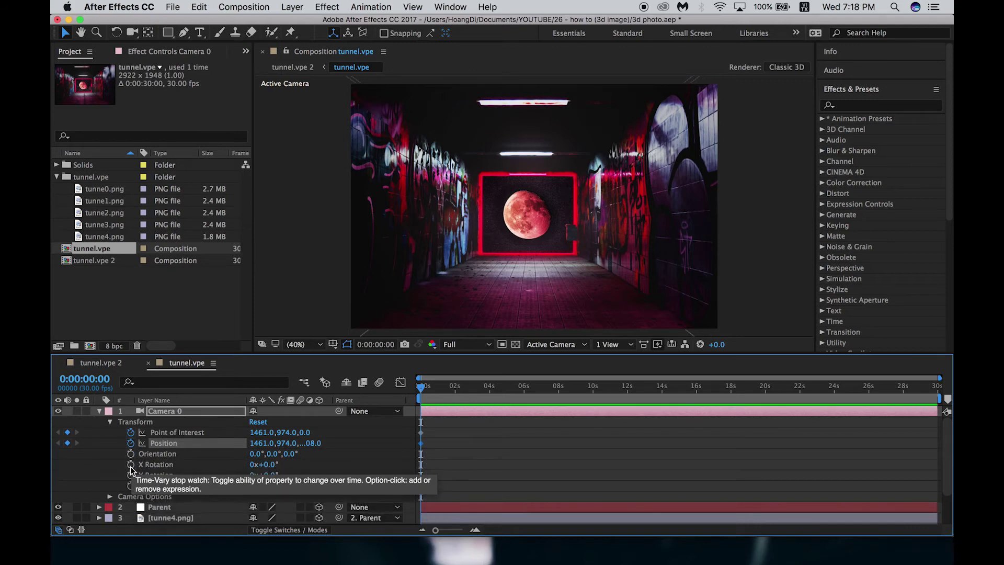
click(131, 465)
click(131, 475)
click(131, 486)
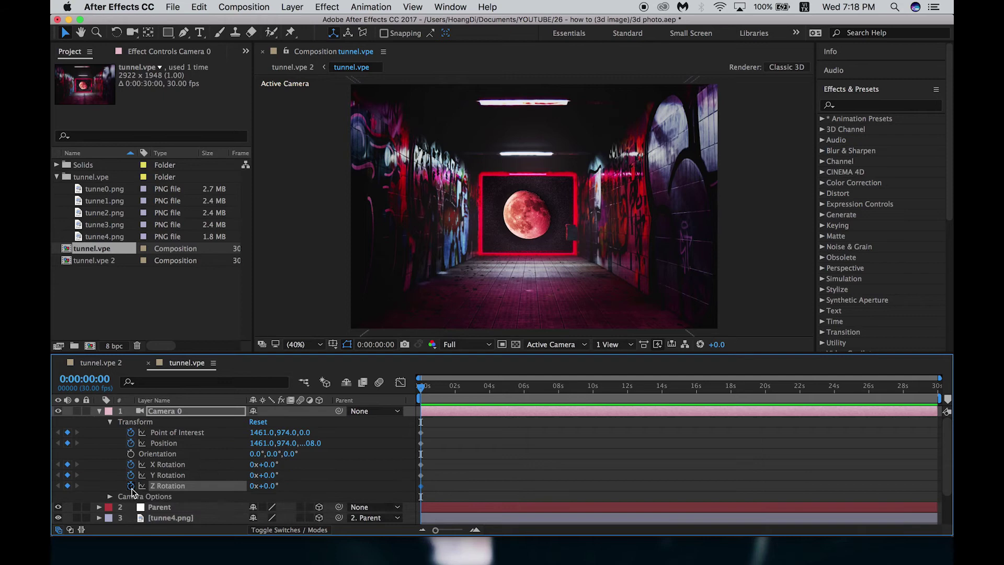
click(131, 454)
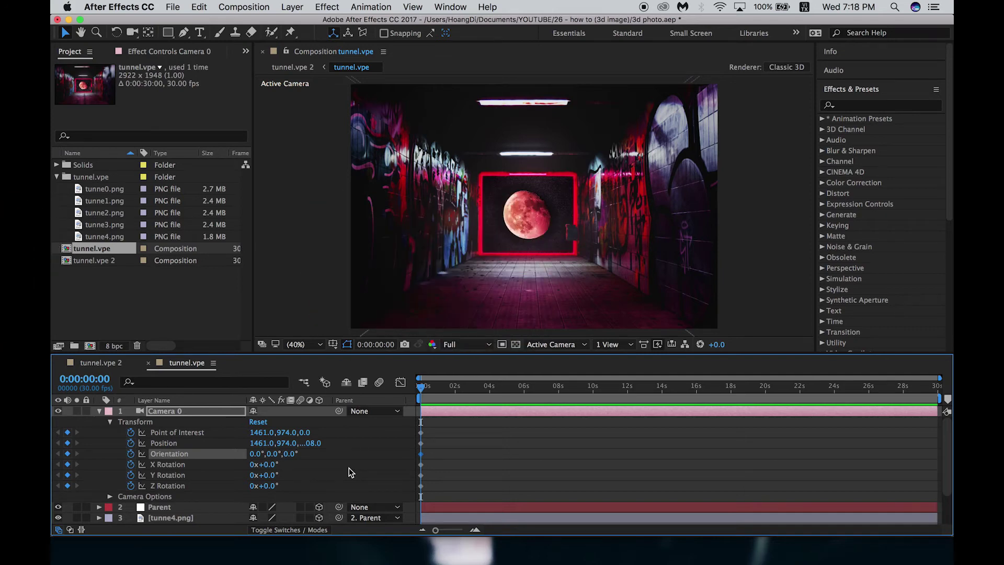
- Move all of Camera 0's transform keyframes to 0:00:06:00
drag(446, 494, 525, 451)
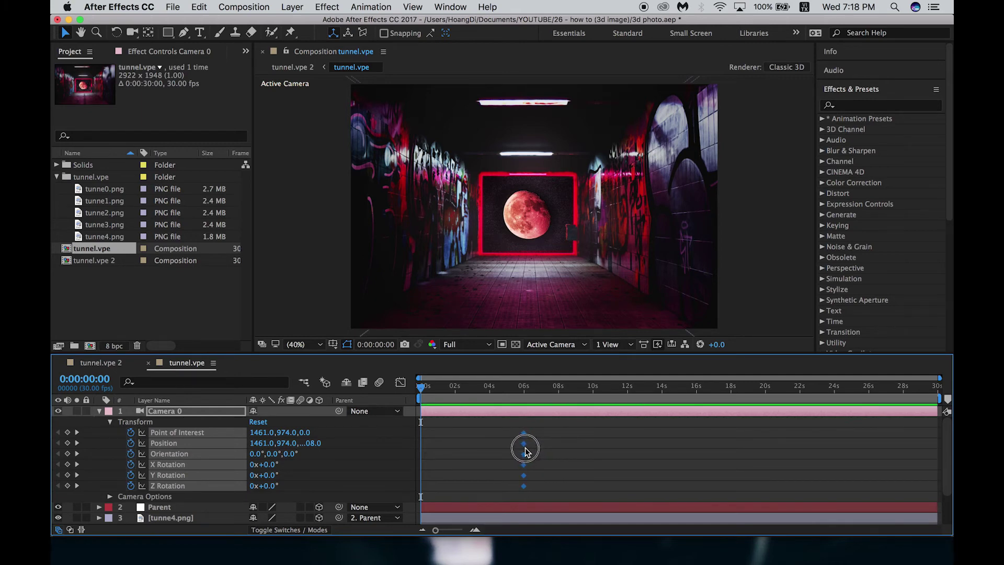
click(524, 386)
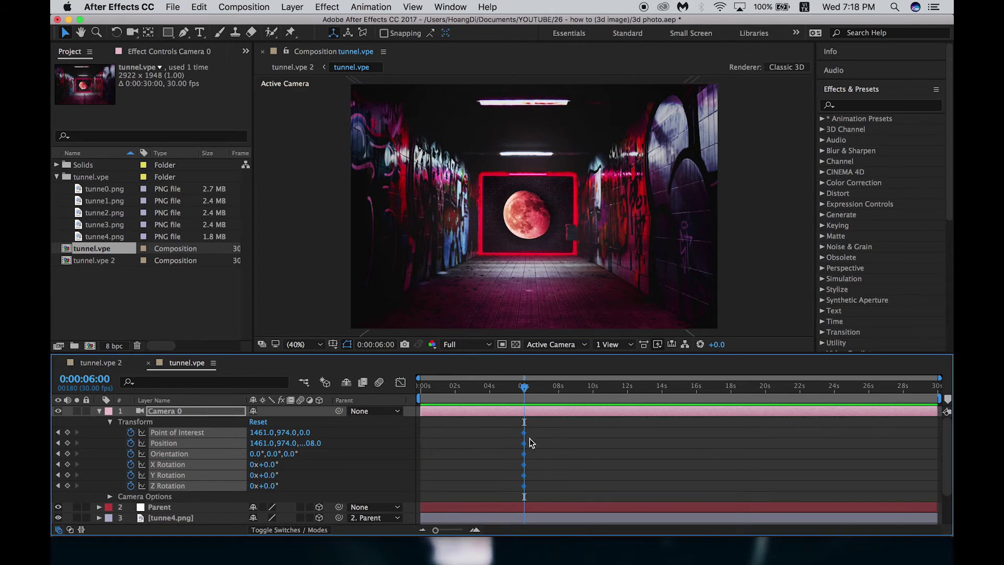
drag(525, 437, 524, 437)
- At 0:00:00:00, pull Camera 0's Position back along Z so the shot starts farther from the moon
drag(525, 392, 411, 403)
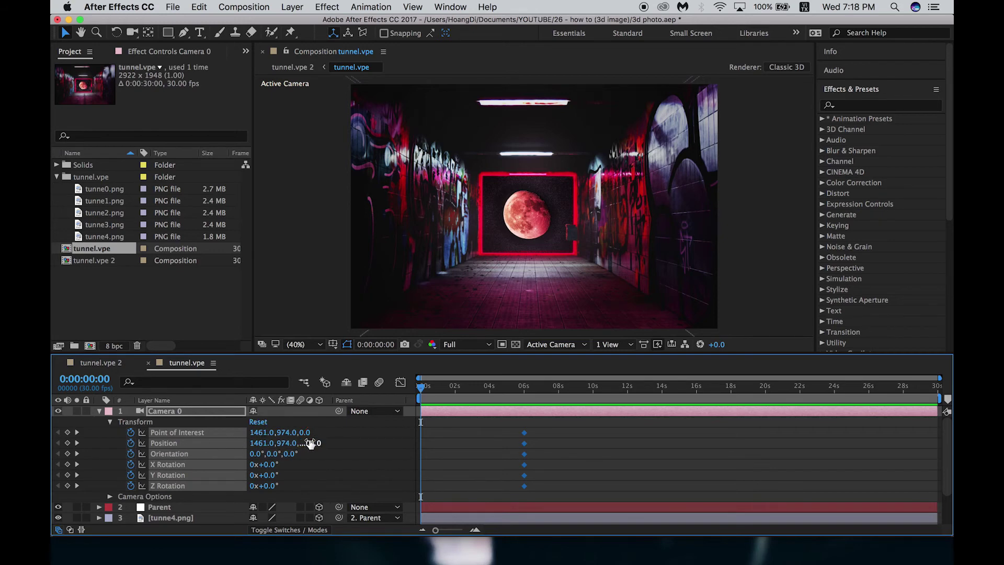
drag(315, 444, 148, 442)
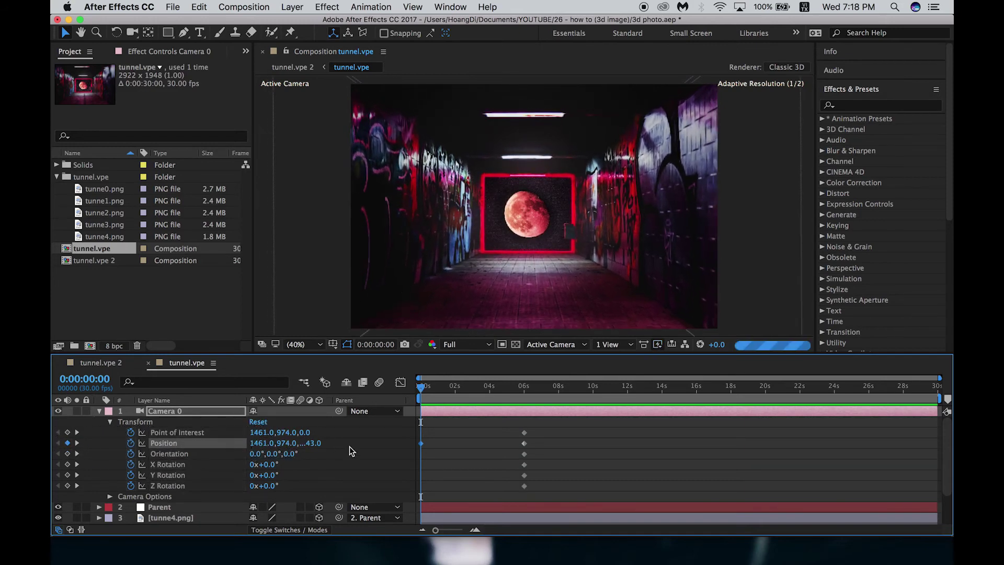
drag(325, 445, 61, 444)
drag(319, 447, 141, 438)
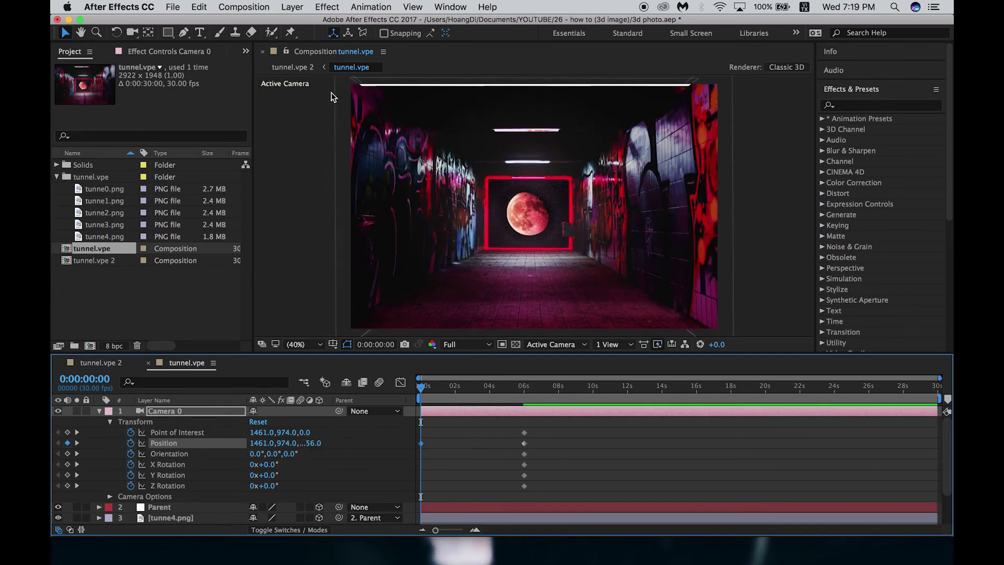
drag(312, 451, 348, 447)
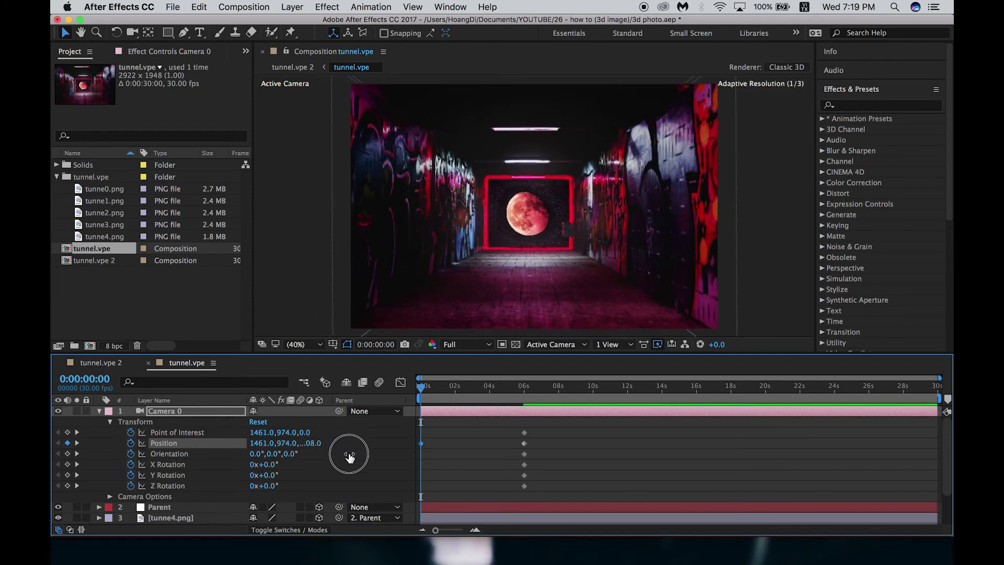
- Preview the camera push through the tunnel and scrub to just past the keyframes at 6 seconds
key(space)
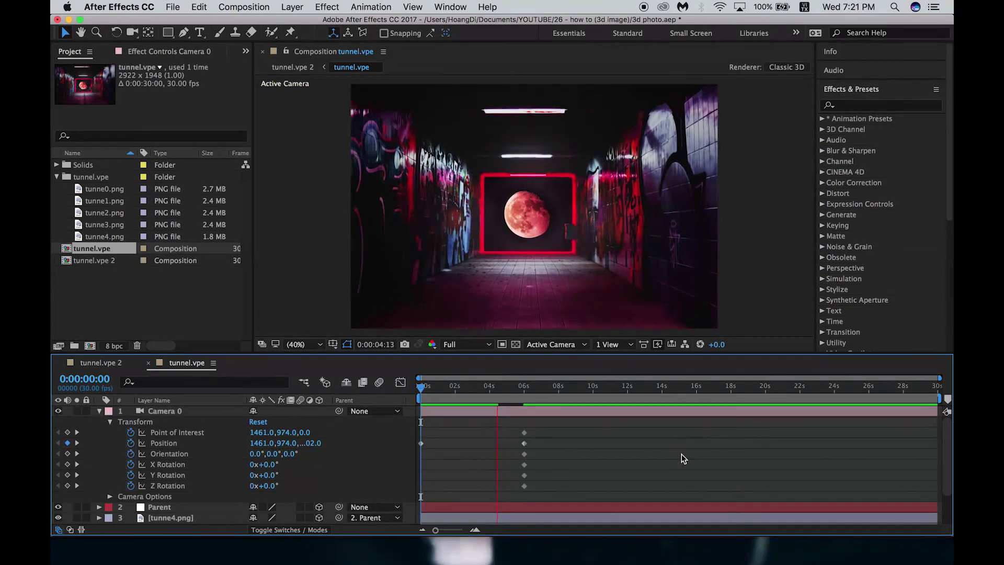
key(space)
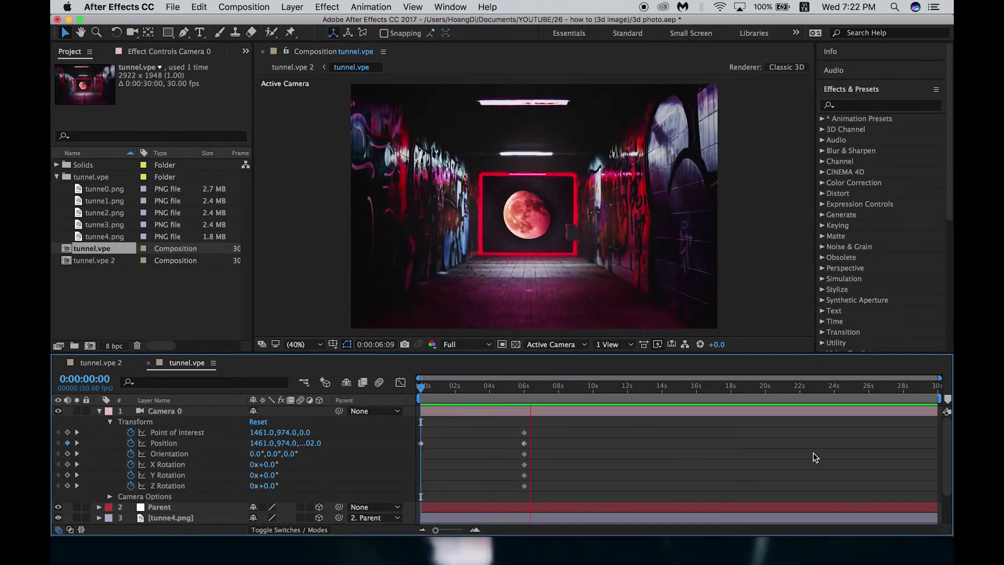
drag(420, 496, 533, 499)
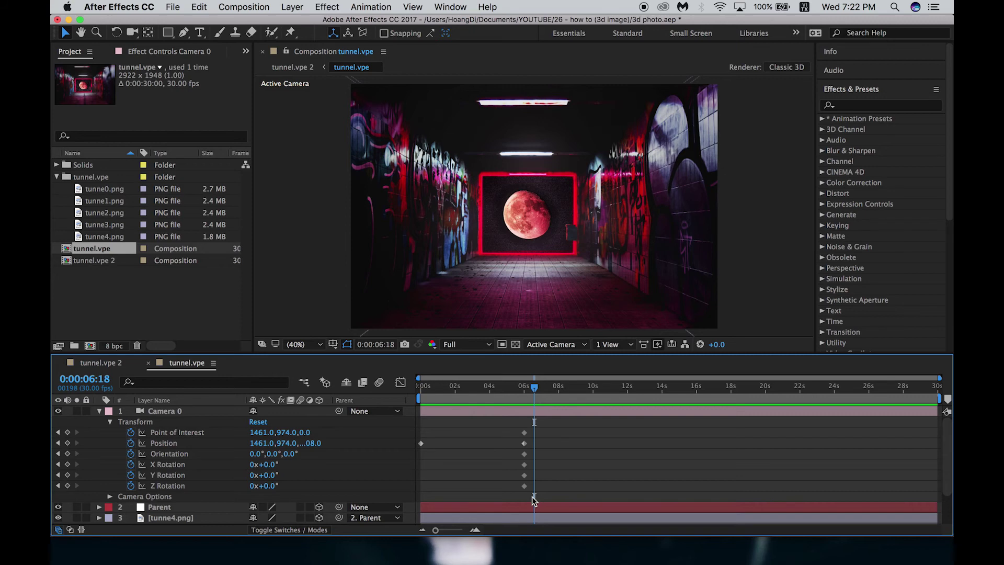
key(space)
key(space)
- Apply Easy Ease to all of Camera 0's transform keyframes
click(523, 492)
drag(523, 492, 408, 413)
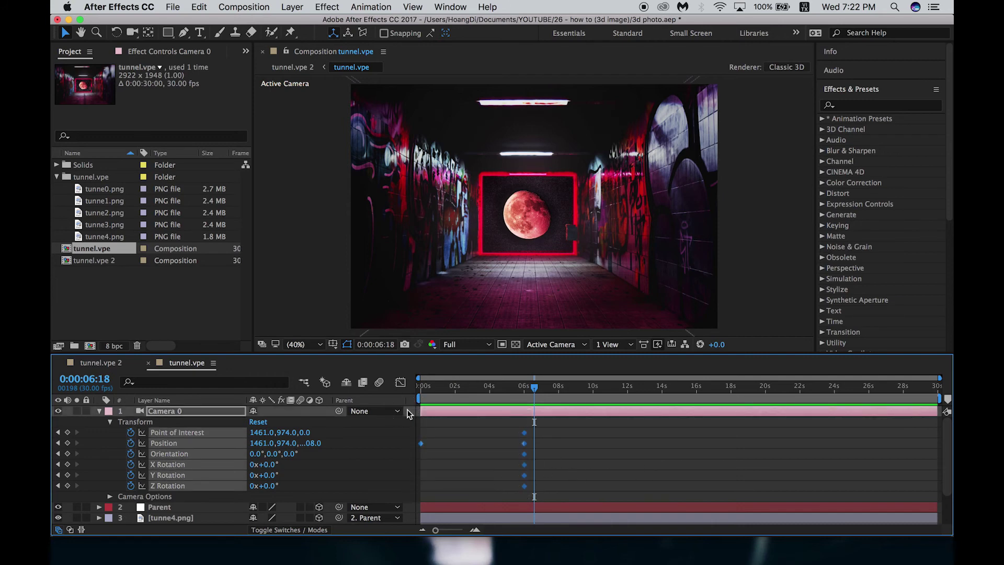
right_click(524, 445)
mouse_move(632, 550)
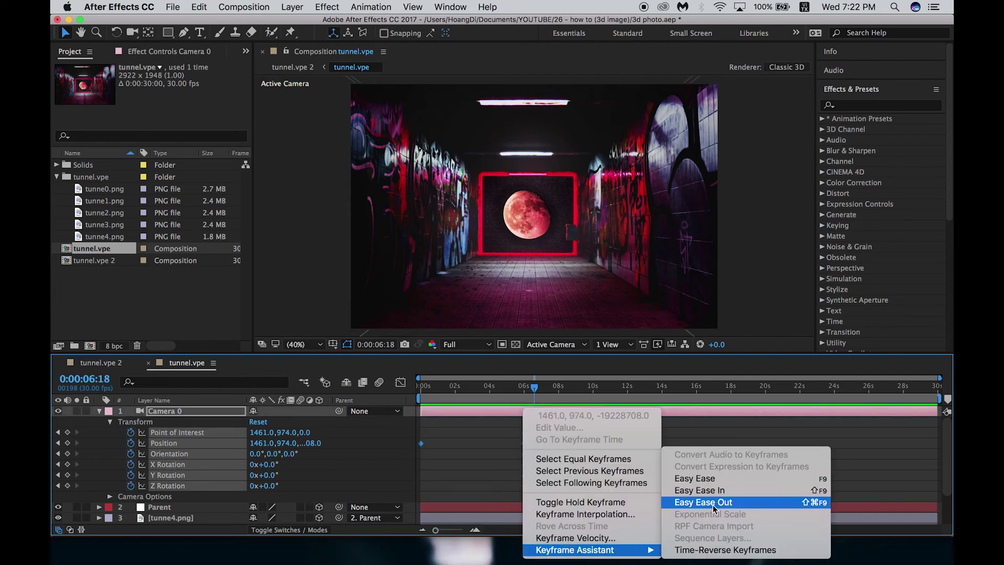
click(707, 479)
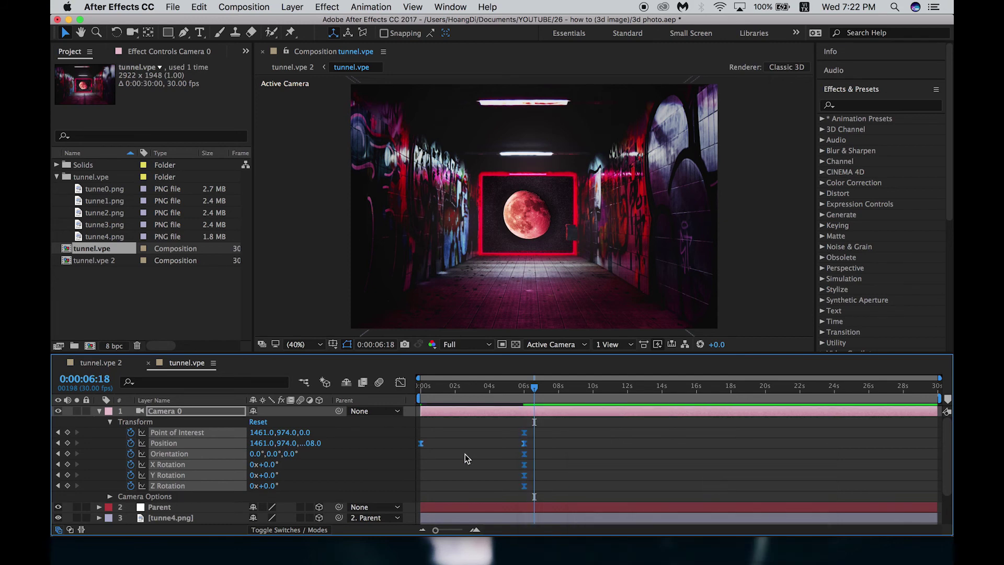
- In an enlarged graph editor, lengthen the first Position keyframe's outgoing speed handle, and collapse Camera 0's properties
click(400, 383)
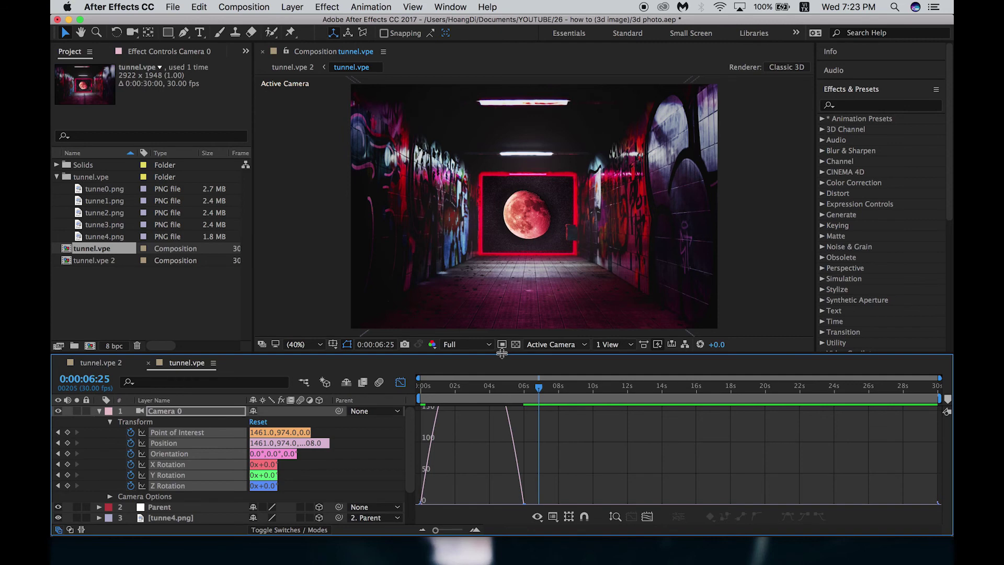
drag(501, 354, 482, 284)
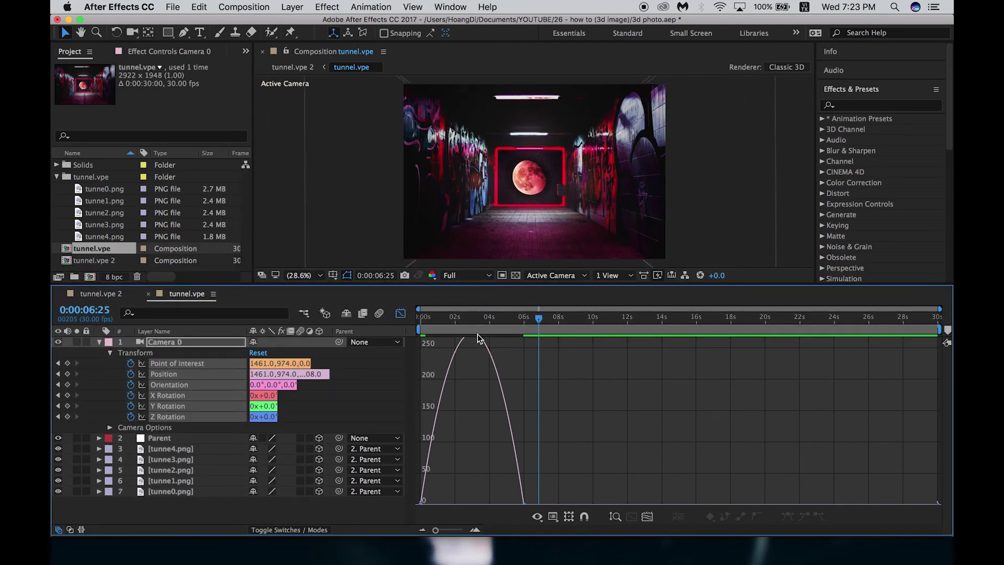
click(424, 504)
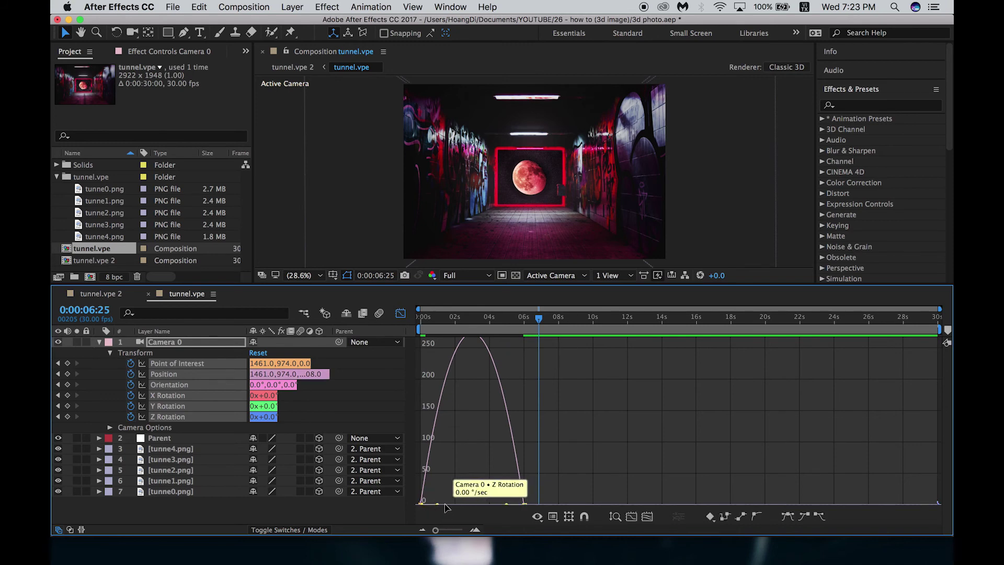
drag(438, 506, 489, 503)
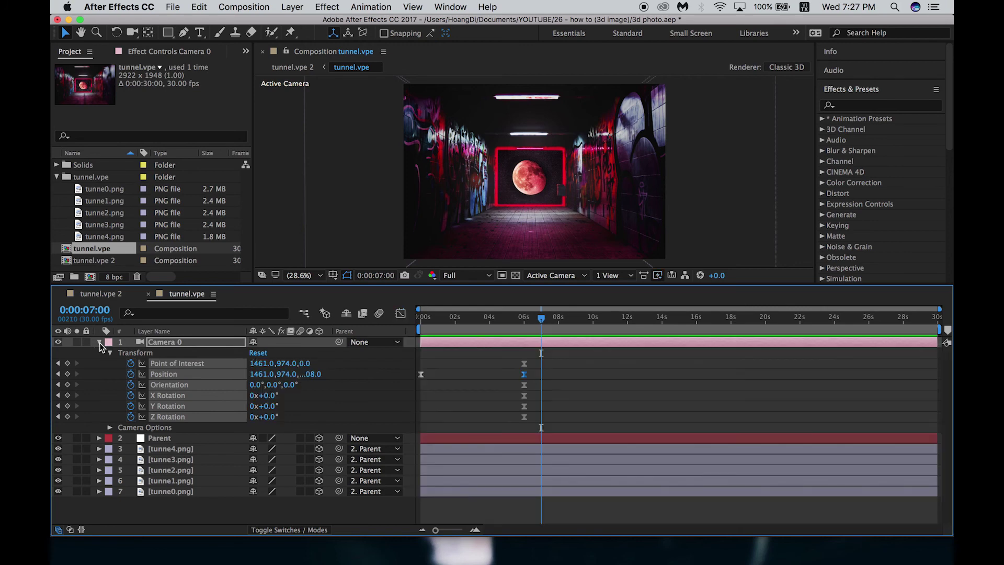
click(99, 343)
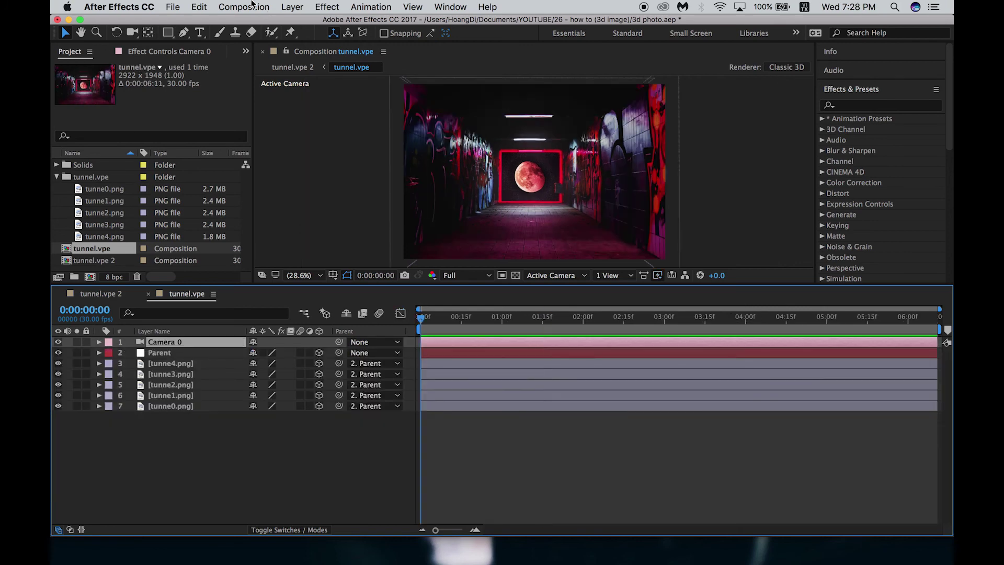
- Add the tunnel.vpe composition to the render queue and name its output file tunnel.mov
click(252, 6)
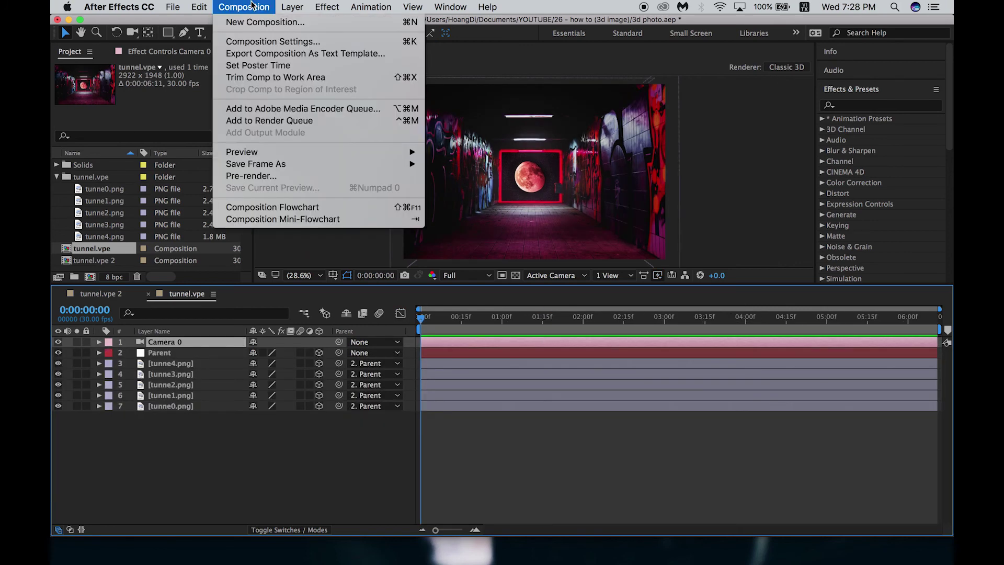
click(294, 120)
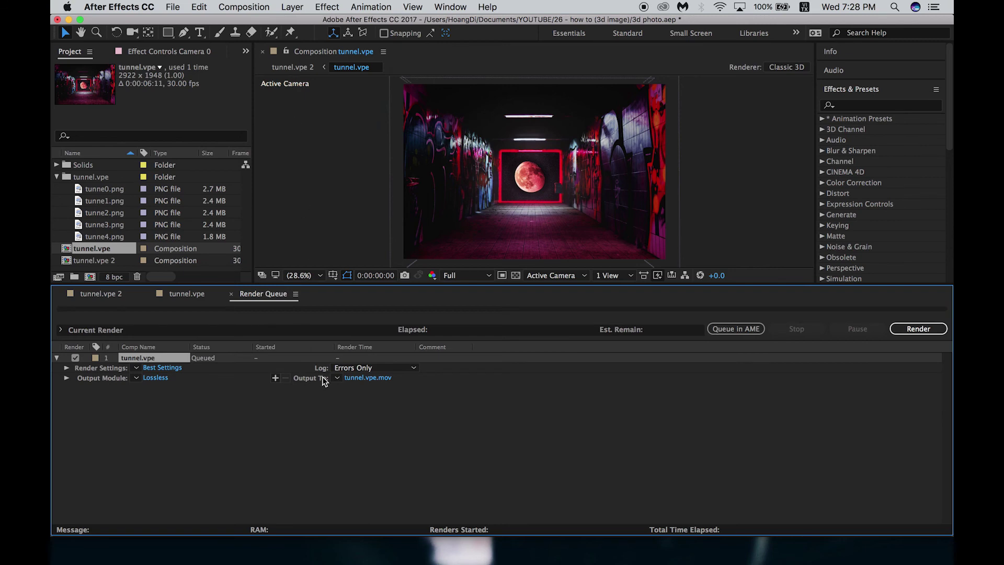
click(367, 378)
key(BackSpace)
key(BackSpace)
key(BackSpace)
key(BackSpace)
key(Return)
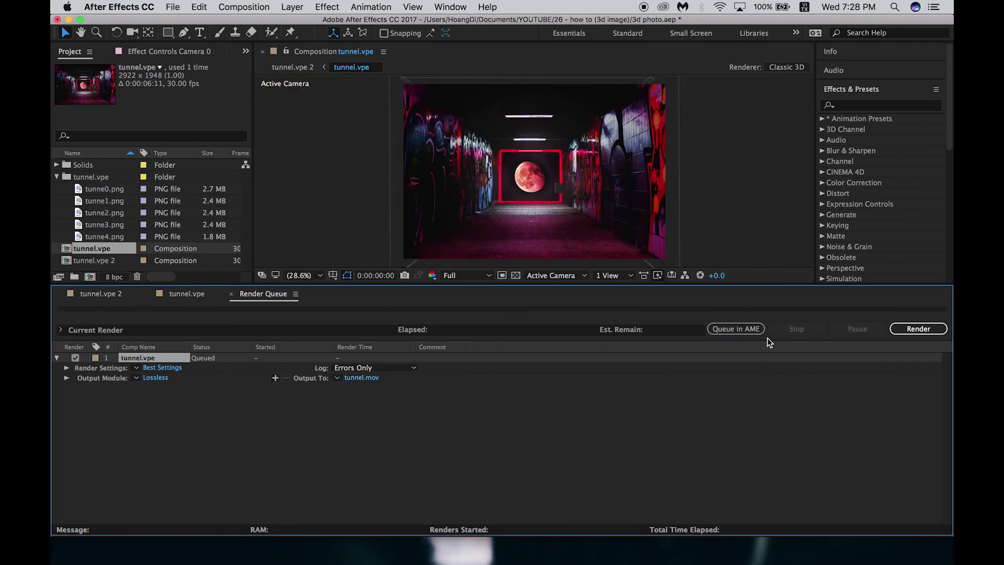